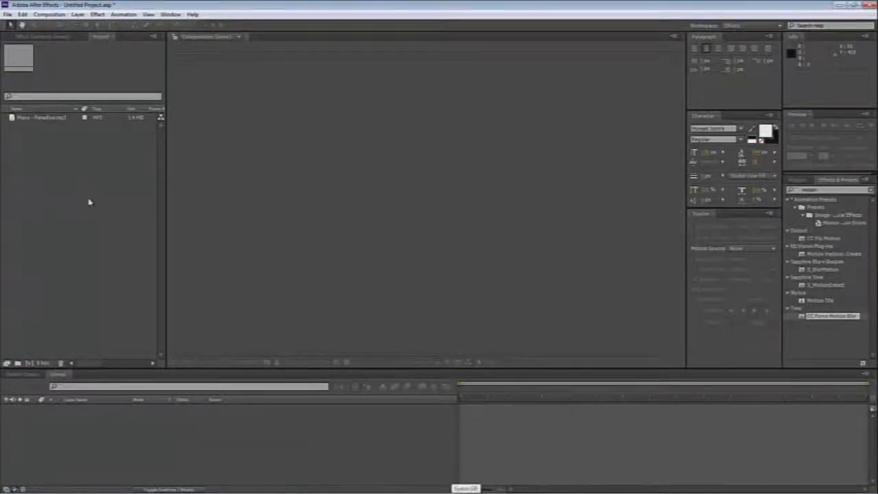
# Create a composition from the Mayo - Paradise.mp3 footage and reveal the audio layer's waveform in the timeline
pyautogui.click(64, 118)
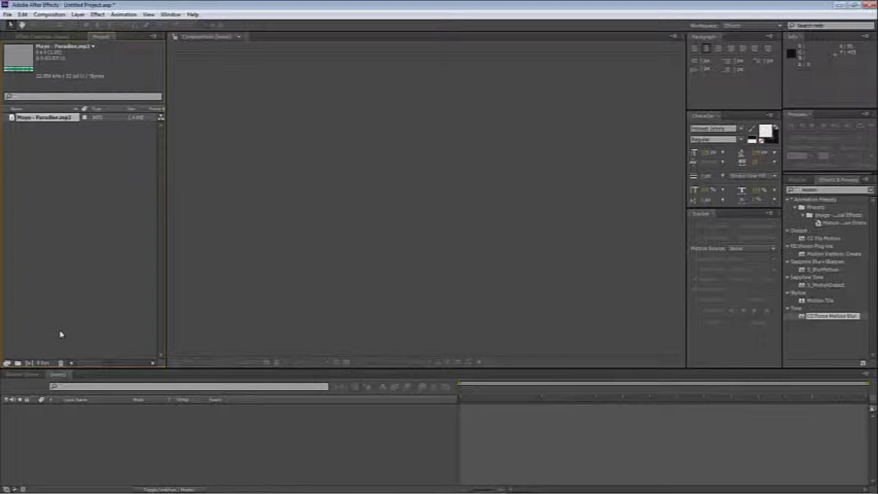
pyautogui.moveTo(56, 138); pyautogui.dragTo(17, 362)
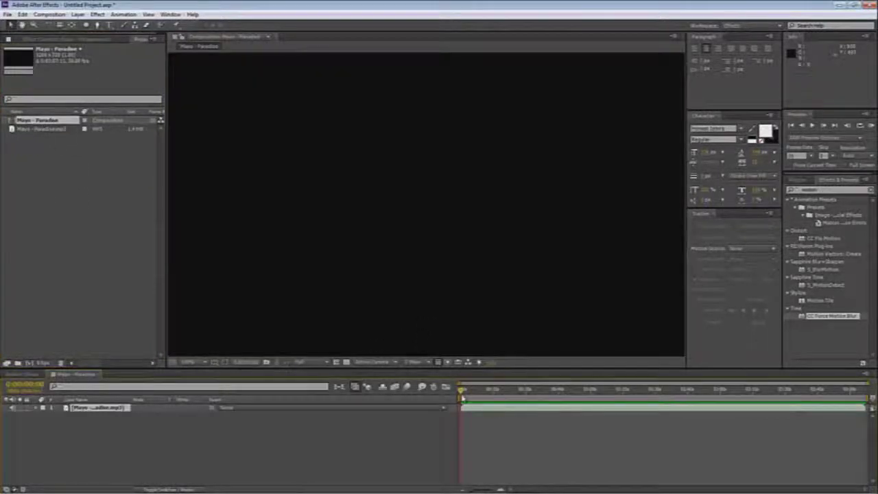
pyautogui.press('l')
pyautogui.press('l')
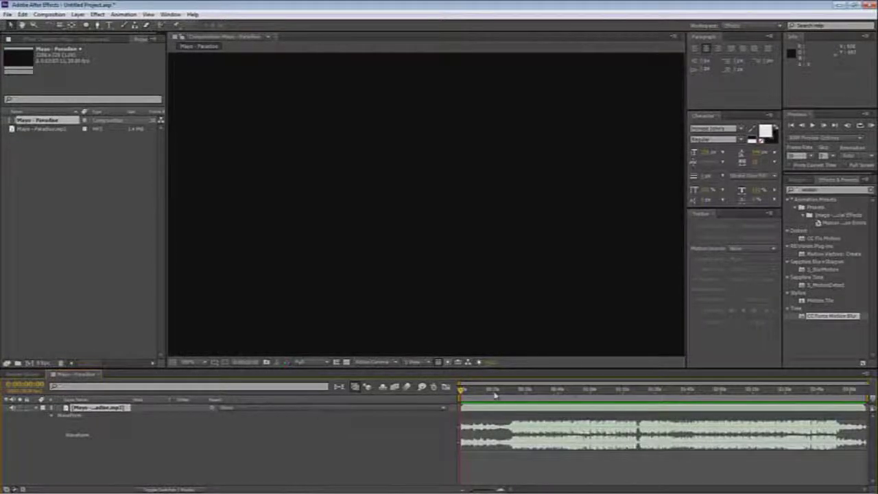
# Preview the audio in the intro, and move the current time to 0:00:23:01, where the waveform gets louder
pyautogui.moveTo(495, 393); pyautogui.dragTo(476, 410)
pyautogui.press('KP_Decimal')
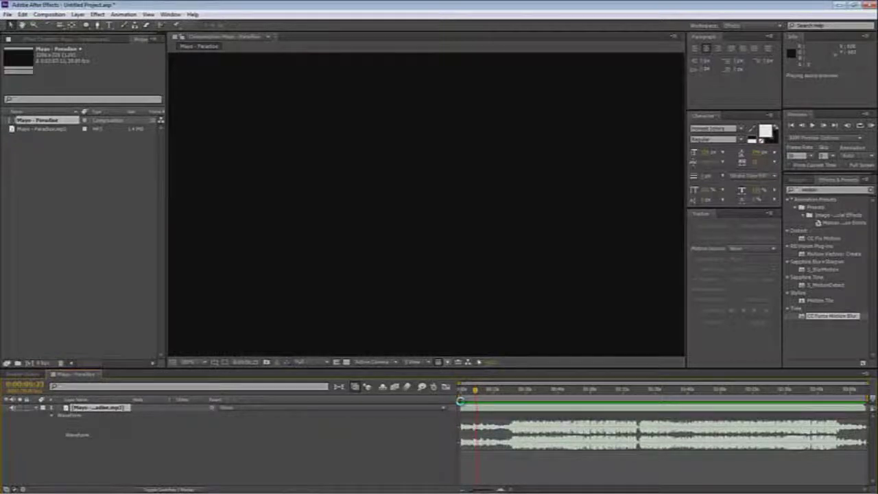
pyautogui.press('KP_Decimal')
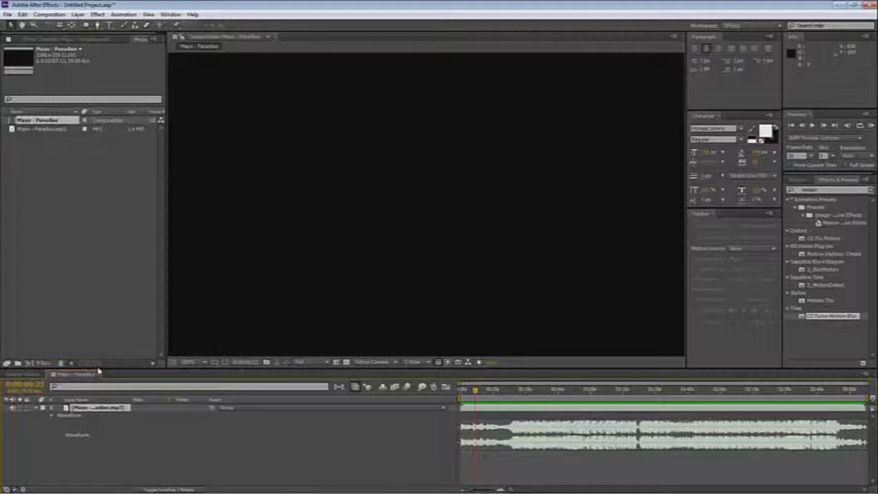
pyautogui.click(511, 389)
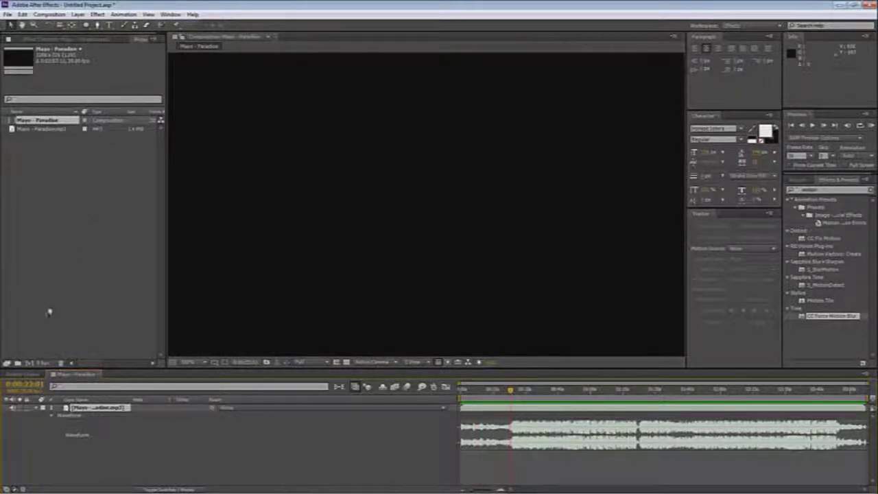
# Add a black solid layer named Audio above the music layer
pyautogui.click(101, 463)
pyautogui.hotkey('ctrl', 'y')
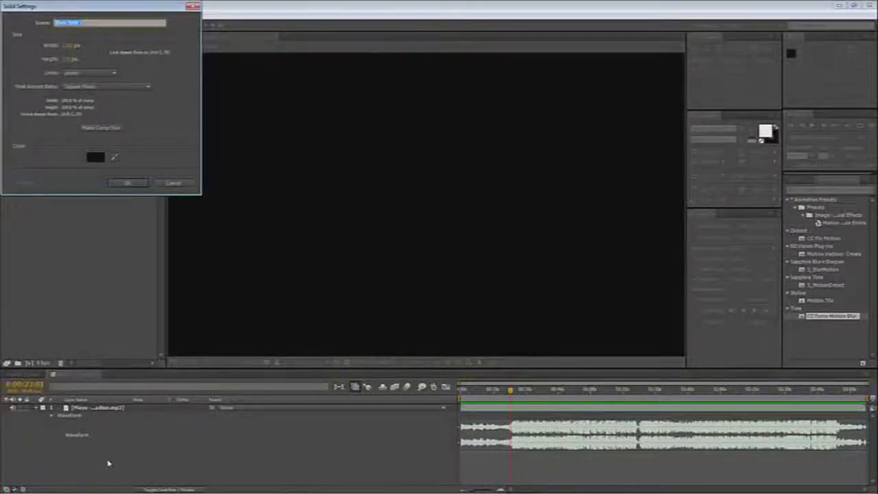
pyautogui.press('Escape')
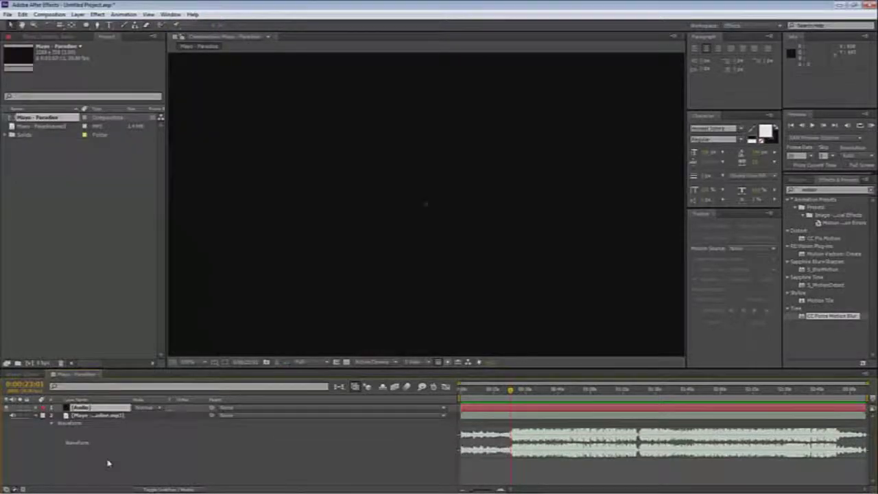
# Clear the effects search and apply the Generate effect Audio Spectrum to the Audio solid
pyautogui.click(830, 189)
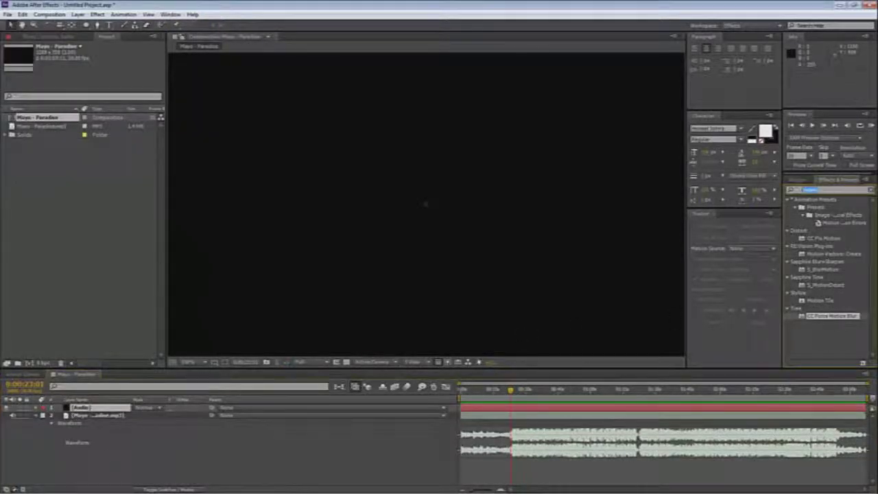
pyautogui.press('BackSpace')
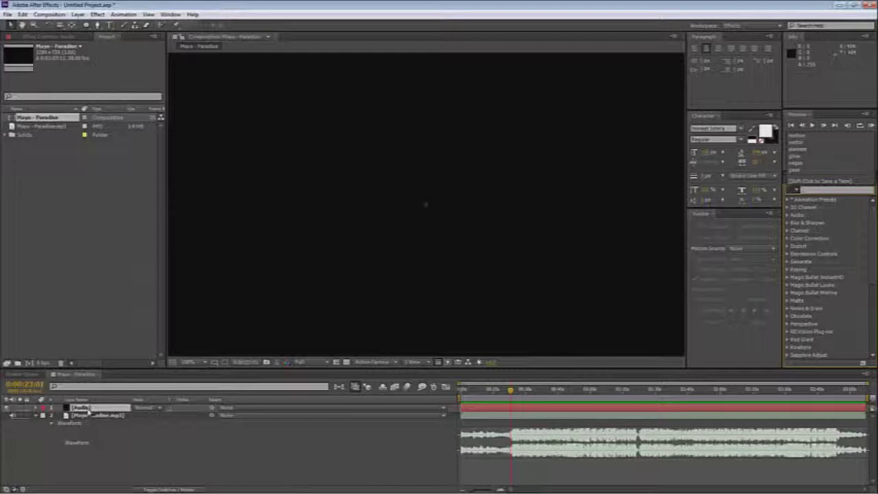
pyautogui.click(91, 409)
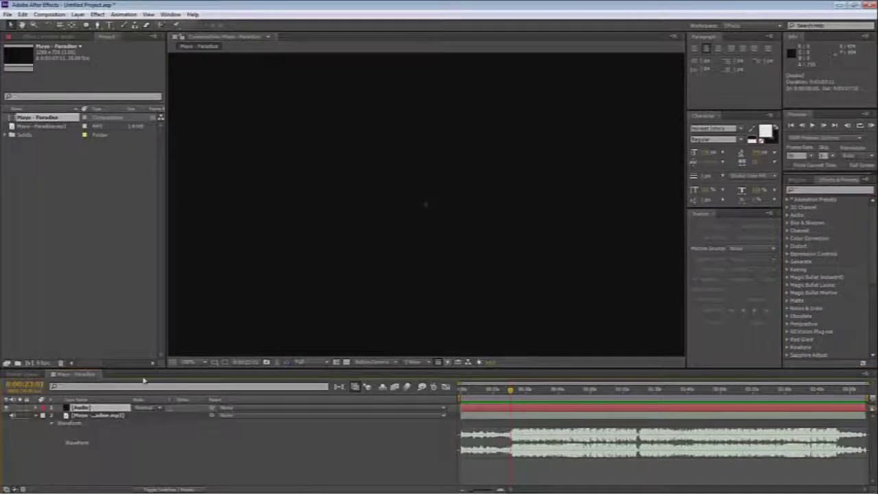
pyautogui.click(98, 13)
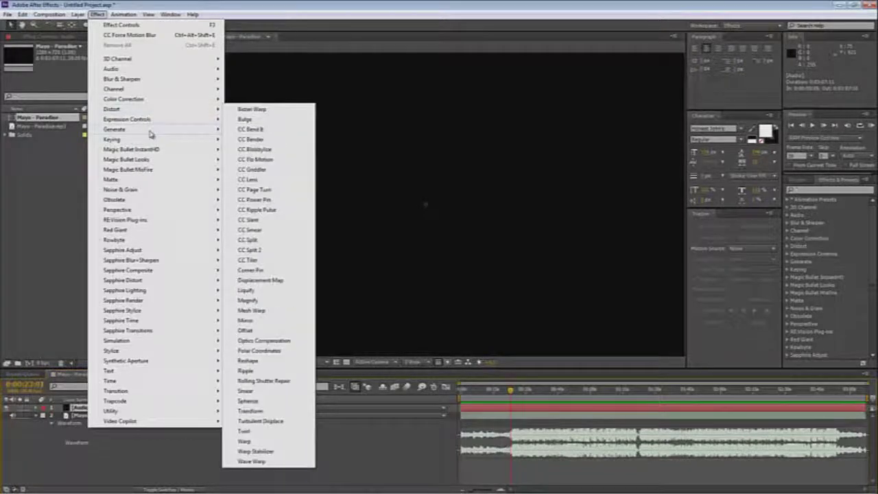
pyautogui.moveTo(151, 130)
pyautogui.click(248, 150)
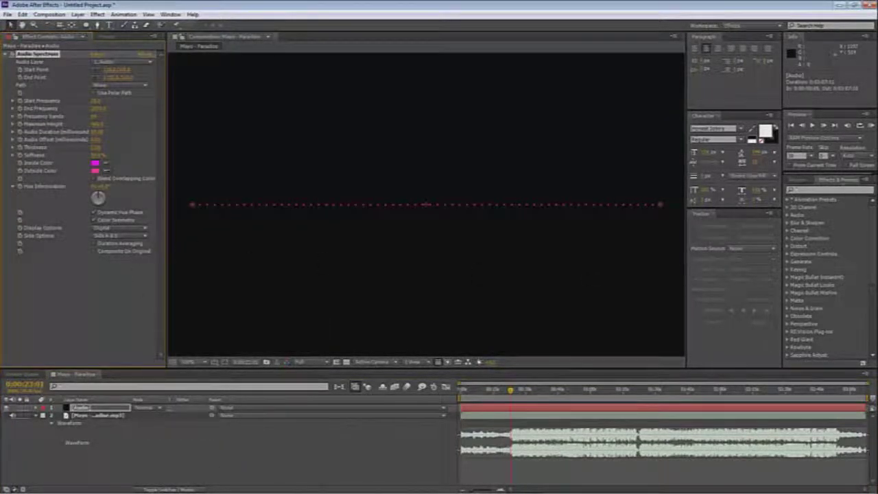
pyautogui.click(840, 190)
pyautogui.write('adio')
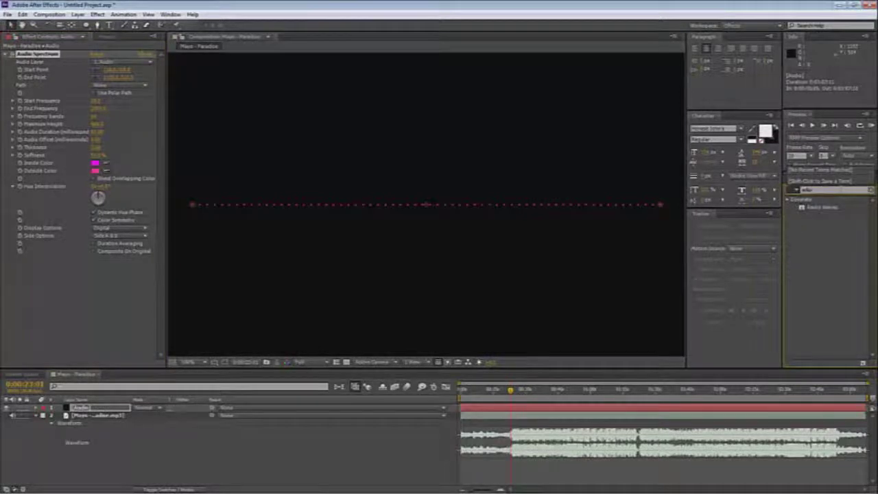
pyautogui.press('BackSpace')
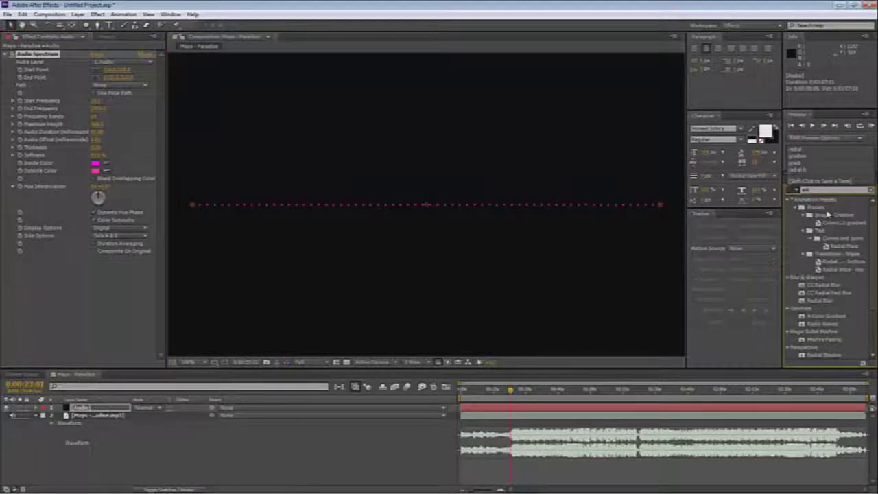
pyautogui.scroll(-3, 814, 293)
pyautogui.press('BackSpace')
pyautogui.press('BackSpace')
pyautogui.press('BackSpace')
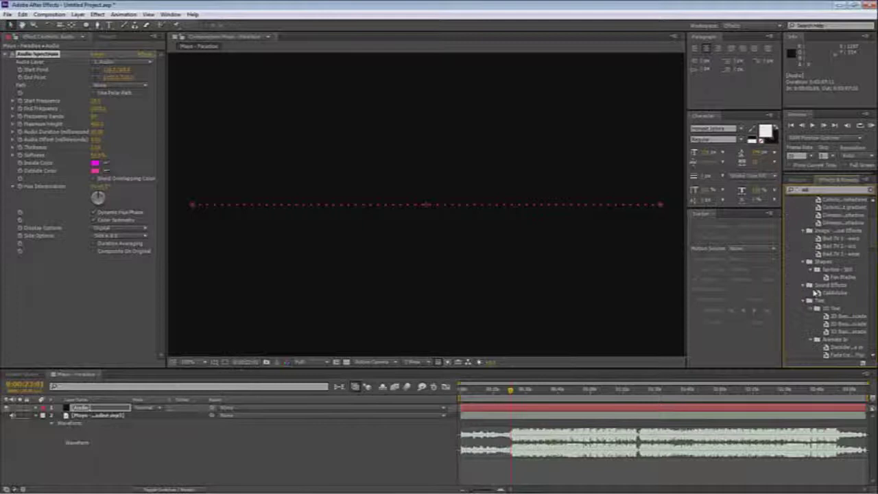
pyautogui.click(488, 255)
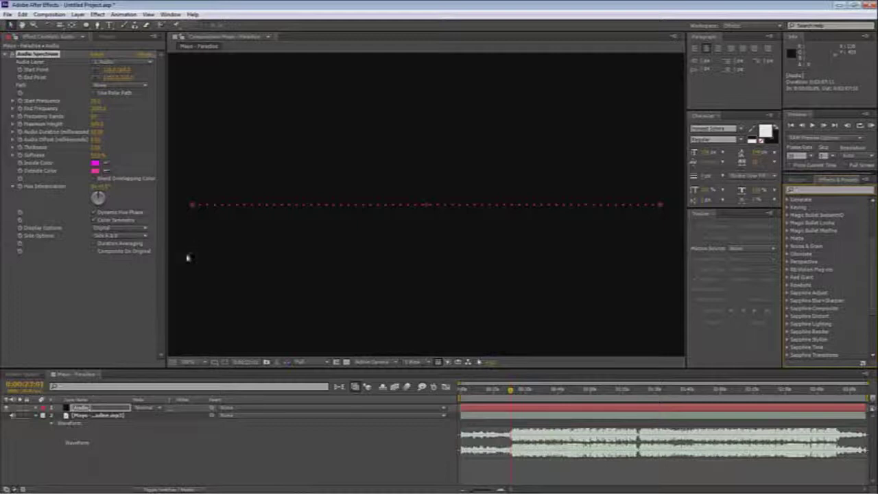
# Set the Audio Spectrum's audio layer to the Mayo - Paradise.mp3 layer and scrub near 24 seconds to check the spectrum
pyautogui.click(190, 362)
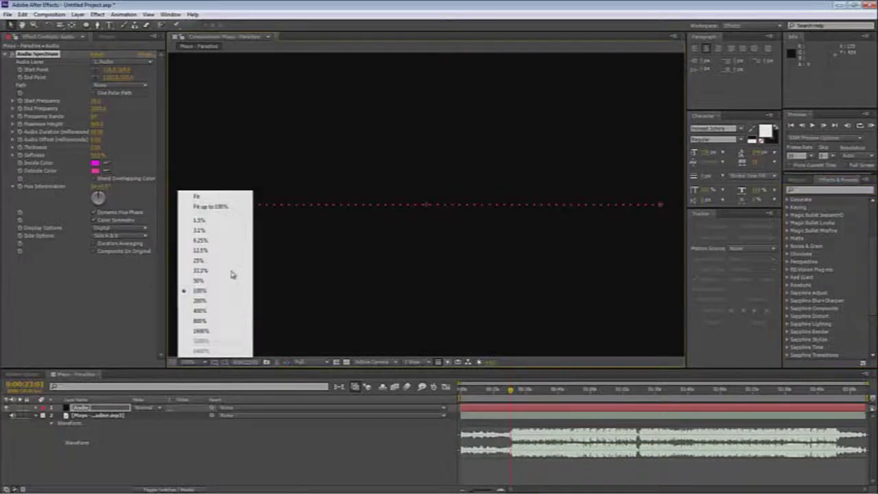
pyautogui.click(223, 205)
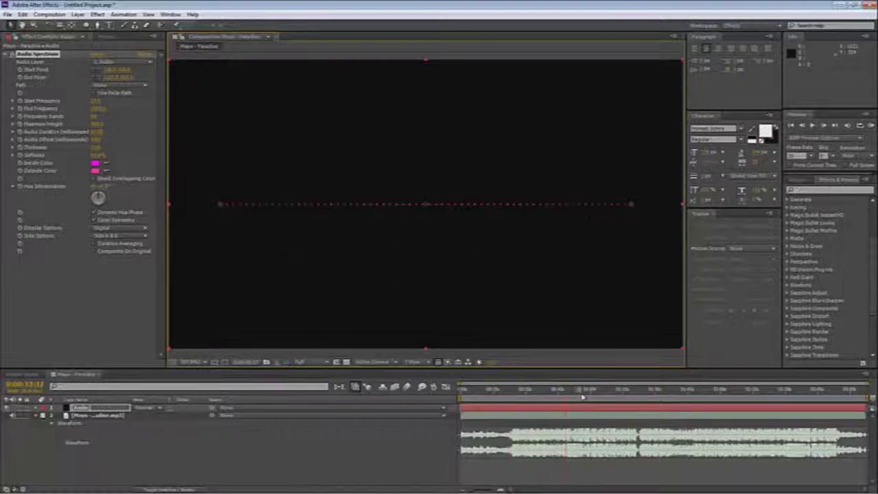
pyautogui.moveTo(512, 397)
pyautogui.mouseDown()
pyautogui.moveTo(492, 399)
pyautogui.moveTo(532, 401)
pyautogui.moveTo(514, 397)
pyautogui.mouseUp()
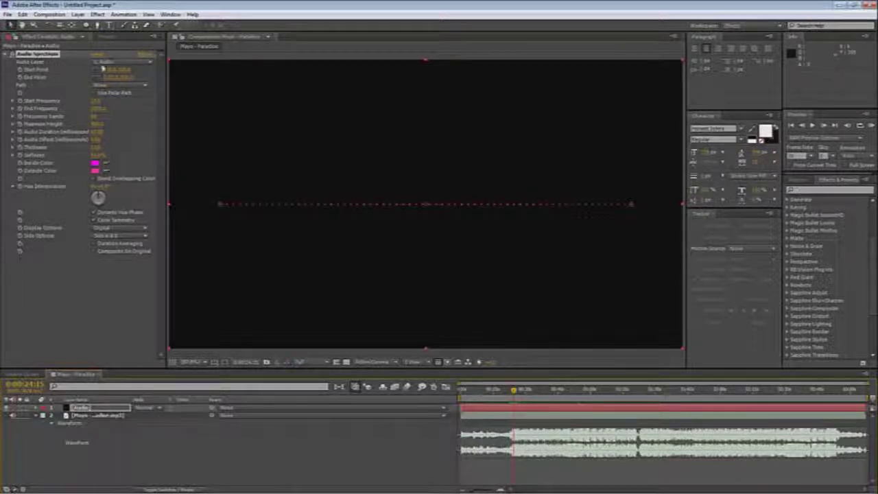
pyautogui.click(114, 63)
pyautogui.click(116, 97)
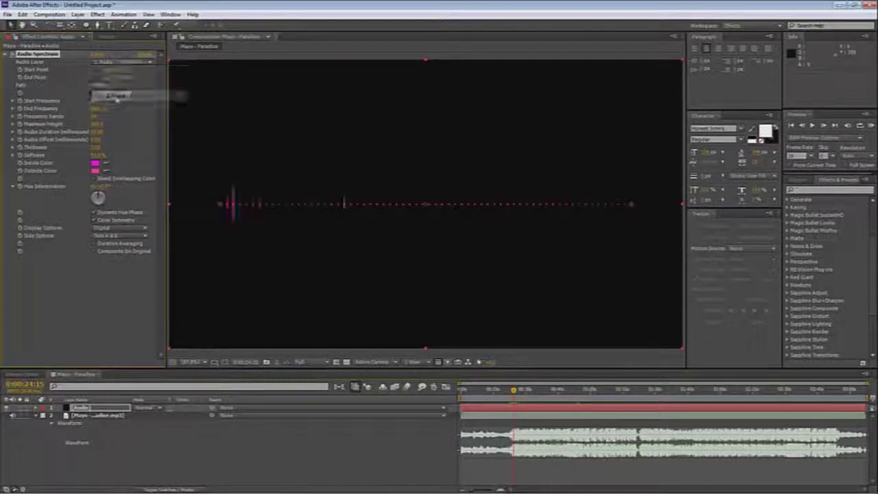
pyautogui.moveTo(515, 392)
pyautogui.mouseDown()
pyautogui.moveTo(537, 395)
pyautogui.moveTo(516, 398)
pyautogui.moveTo(528, 401)
pyautogui.moveTo(508, 384)
pyautogui.moveTo(512, 394)
pyautogui.mouseUp()
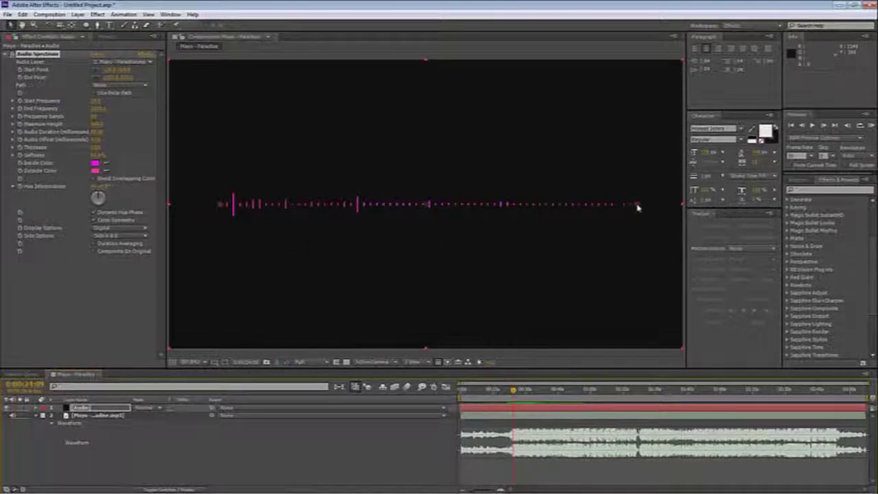
# Stretch the spectrum's start and end points to the composition's side edges, and set the start point's Y position to 360
pyautogui.moveTo(637, 206); pyautogui.dragTo(685, 209)
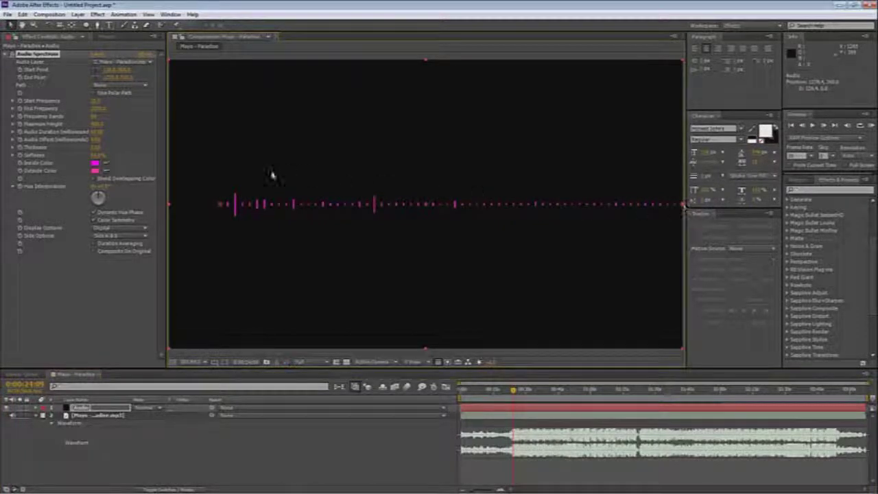
pyautogui.moveTo(220, 208); pyautogui.dragTo(168, 207)
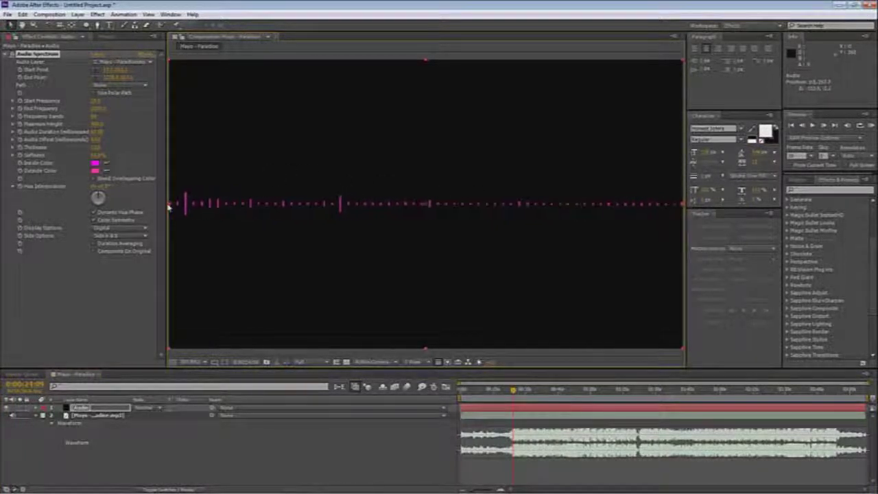
pyautogui.click(105, 71)
pyautogui.press('Return')
pyautogui.click(116, 70)
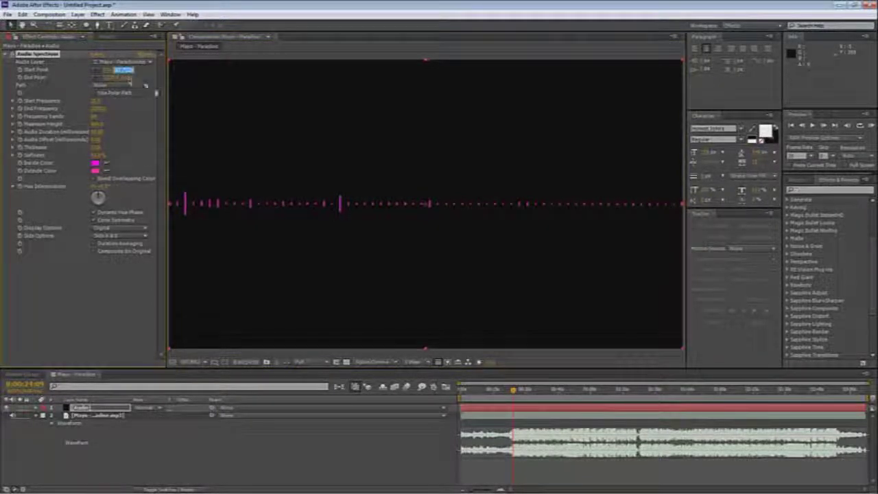
pyautogui.write('360')
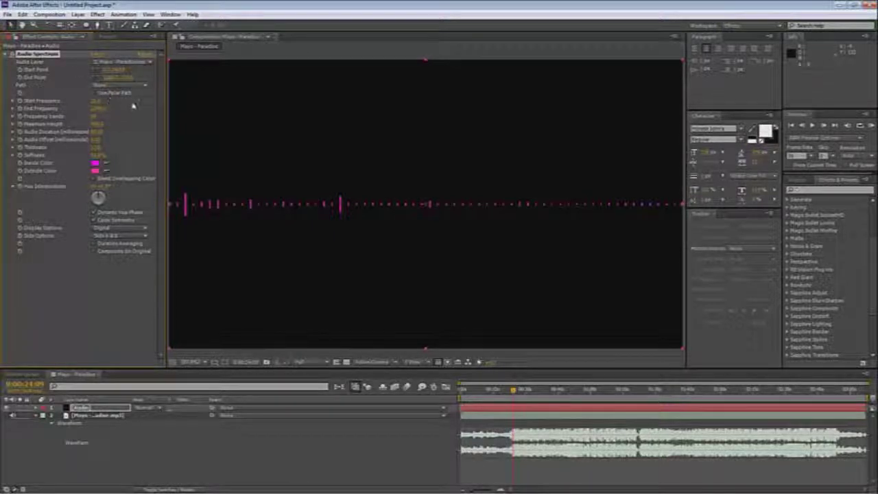
# Raise the spectrum's Start Frequency and lower its End Frequency until one broad peak forms, checking it at about 30 seconds
pyautogui.click(94, 93)
pyautogui.click(94, 93)
pyautogui.moveTo(98, 102)
pyautogui.mouseDown()
pyautogui.moveTo(119, 103)
pyautogui.moveTo(95, 108)
pyautogui.mouseUp()
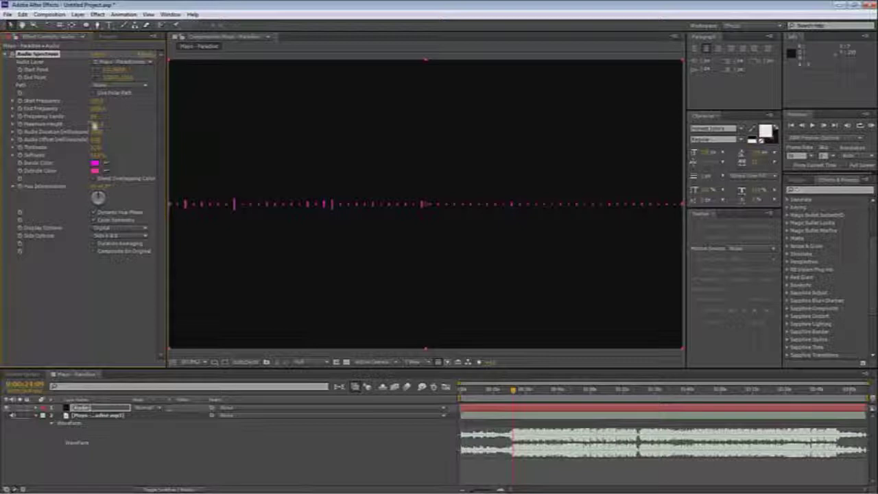
pyautogui.moveTo(100, 110)
pyautogui.mouseDown()
pyautogui.moveTo(109, 111)
pyautogui.moveTo(92, 116)
pyautogui.mouseUp()
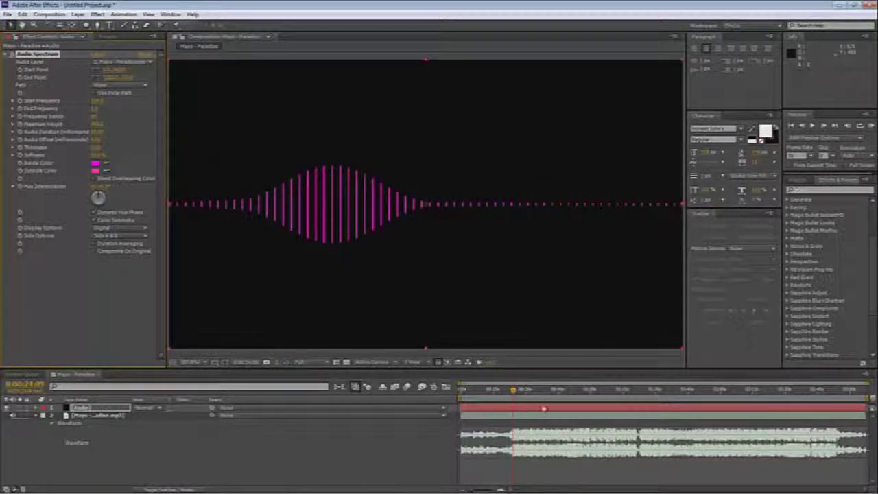
pyautogui.moveTo(532, 390); pyautogui.dragTo(527, 392)
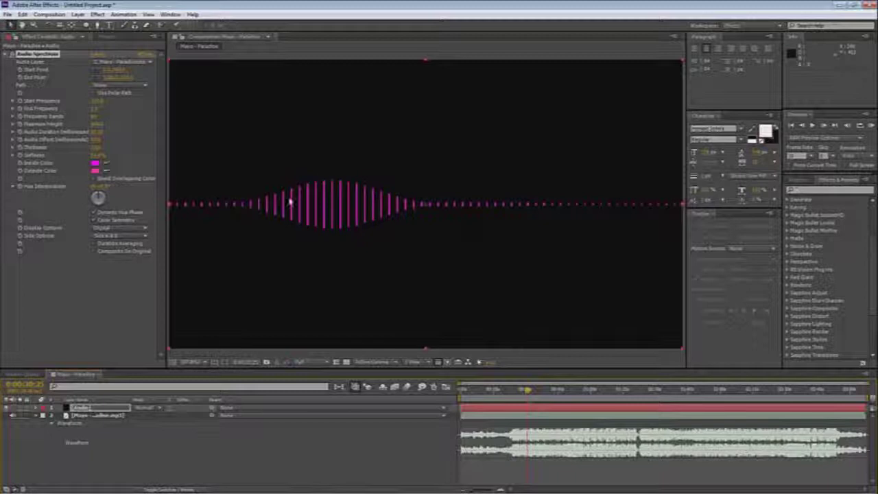
# Increase the spectrum's Frequency Bands to pack the lines more densely, and return the current time to about 24 seconds
pyautogui.moveTo(94, 117); pyautogui.dragTo(136, 121)
pyautogui.moveTo(525, 393)
pyautogui.mouseDown()
pyautogui.moveTo(549, 396)
pyautogui.moveTo(512, 396)
pyautogui.mouseUp()
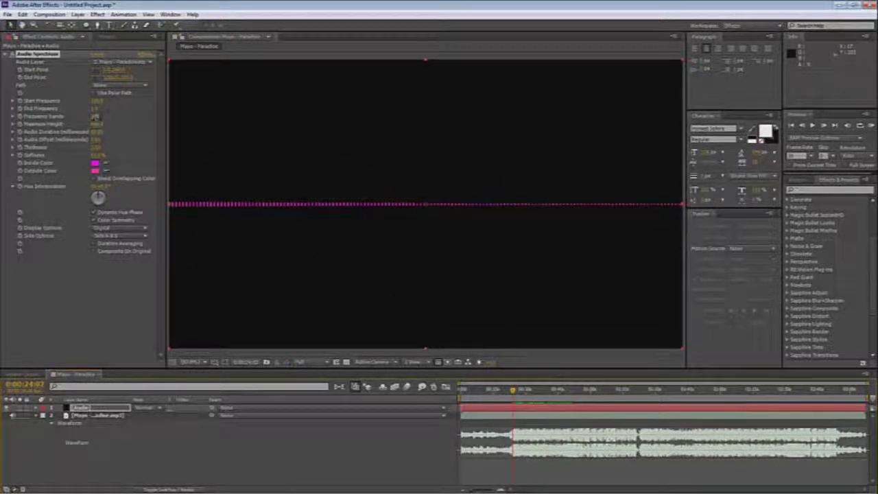
pyautogui.click(95, 116)
pyautogui.moveTo(95, 109); pyautogui.dragTo(192, 139)
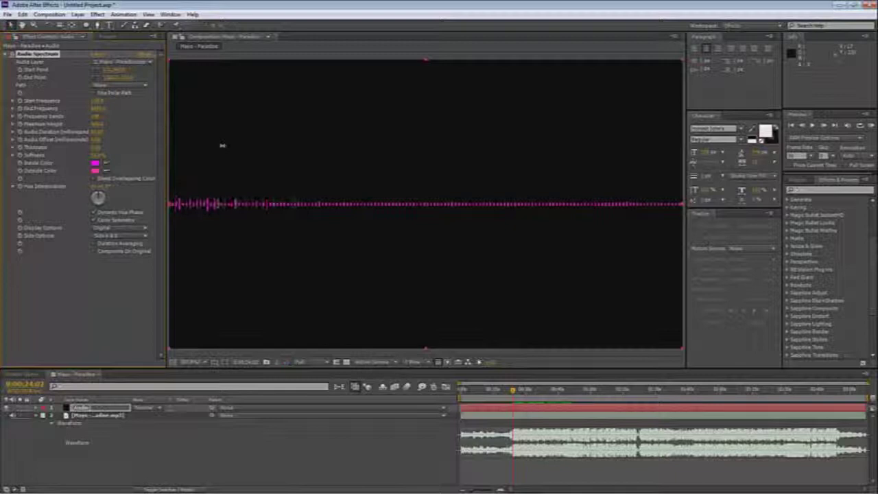
pyautogui.click(98, 108)
pyautogui.write('400')
pyautogui.press('Return')
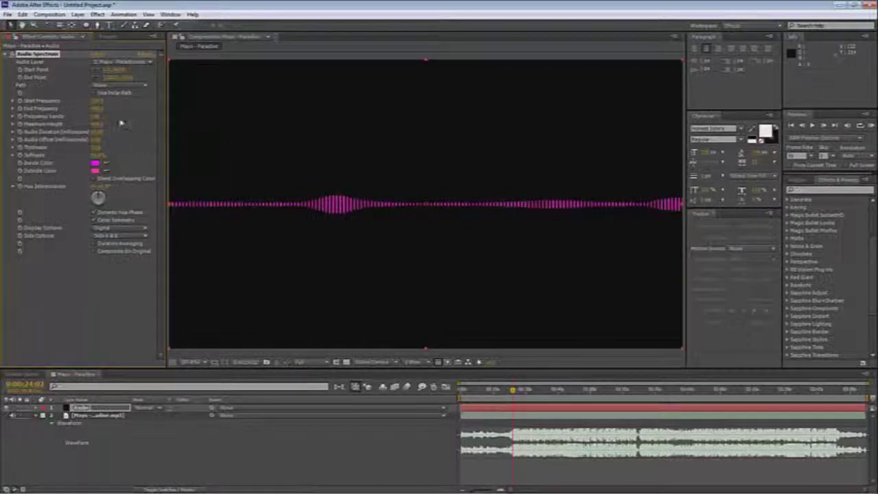
# Set the Audio Spectrum's End Frequency to 4000
pyautogui.click(98, 108)
pyautogui.write('4000')
pyautogui.press('Return')
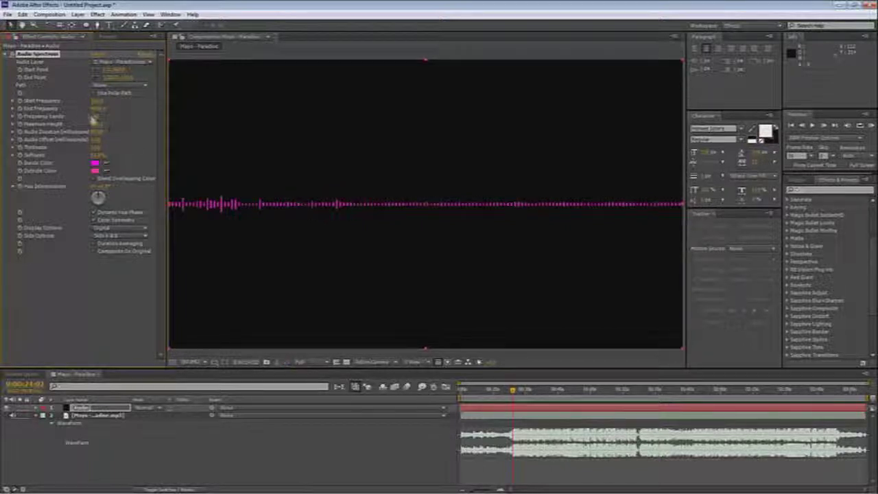
# Raise the Frequency Bands further until the lines merge into a nearly continuous band, and check the spectrum at about 32 seconds
pyautogui.moveTo(96, 124); pyautogui.dragTo(295, 147)
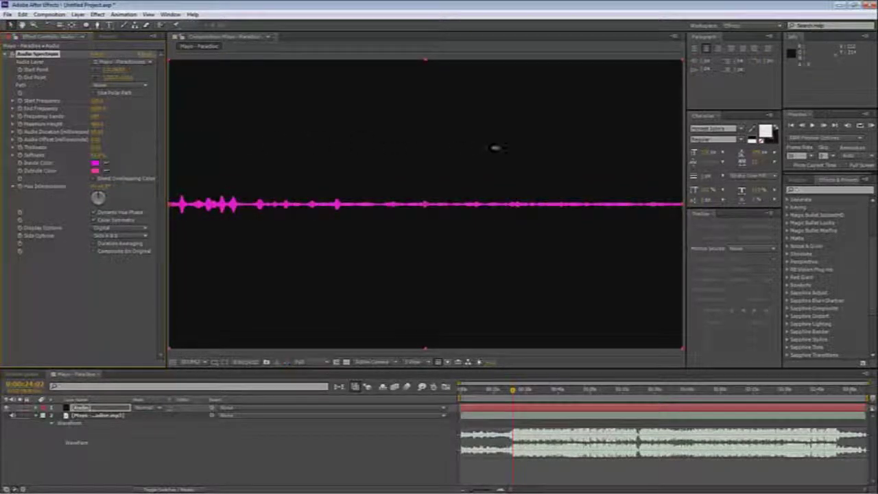
pyautogui.click(534, 389)
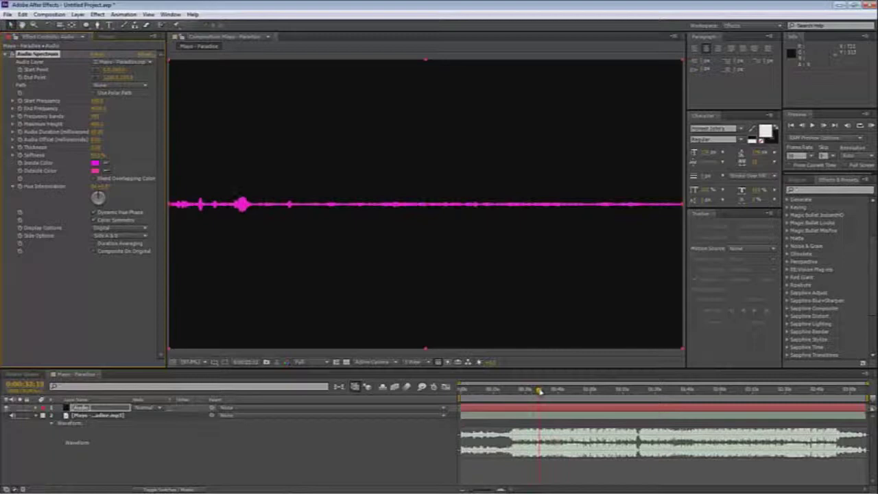
# Check the spectrum at 30 seconds and select the Audio solid layer again
pyautogui.click(539, 390)
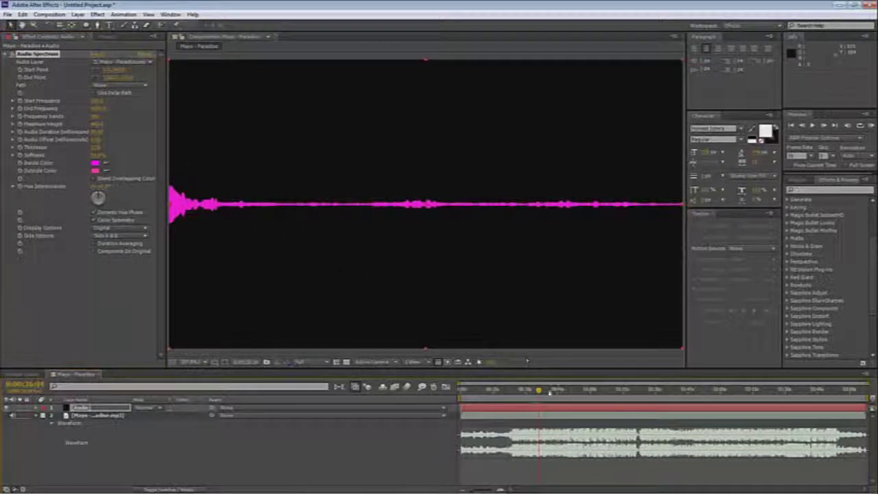
pyautogui.click(526, 393)
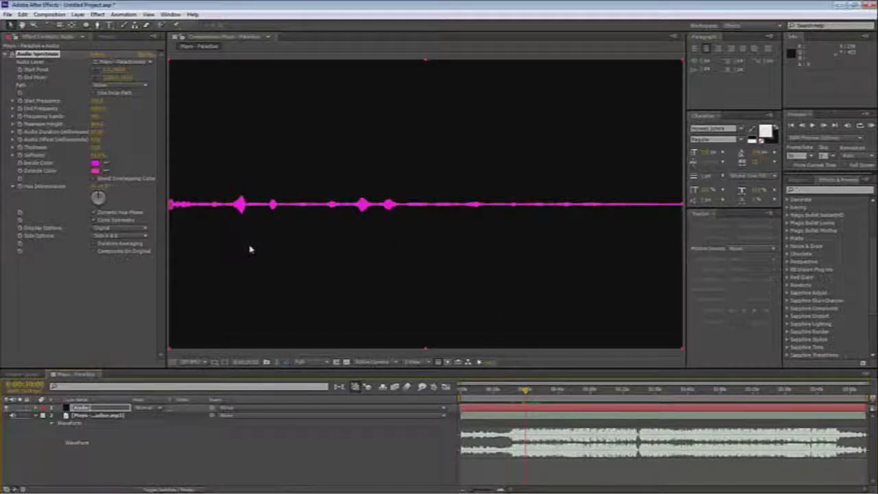
pyautogui.click(74, 423)
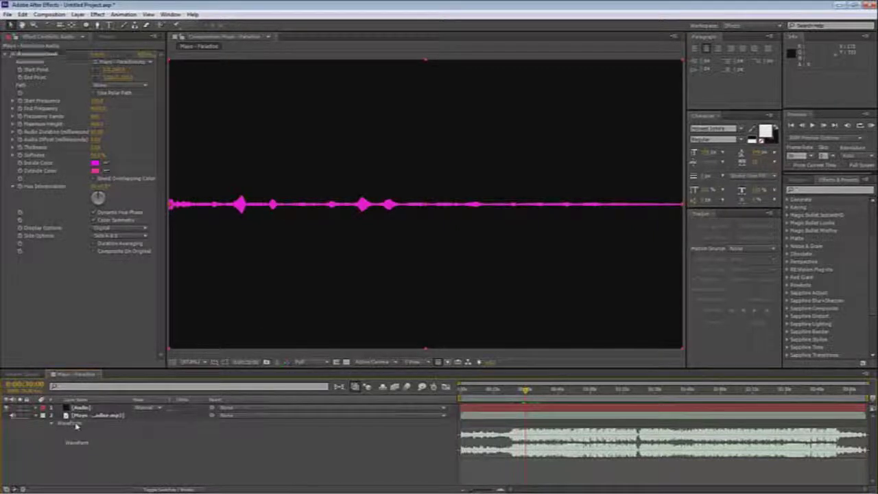
pyautogui.click(92, 416)
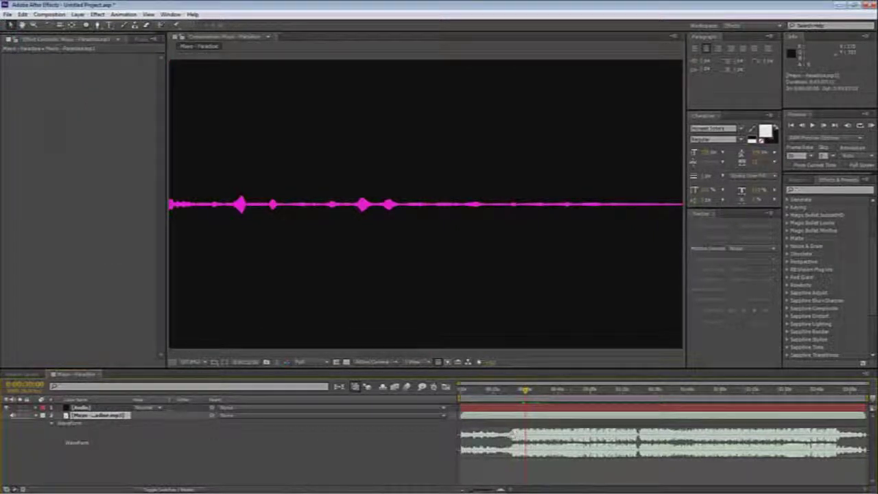
pyautogui.click(96, 408)
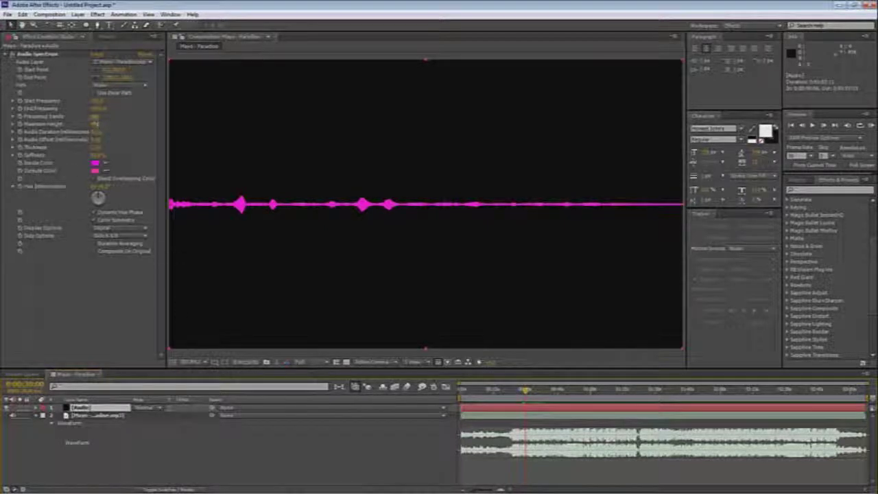
# Reduce the Frequency Bands to separate the spectrum's lines and raise the Maximum Height for taller peaks, checking them at about 1:22
pyautogui.click(94, 119)
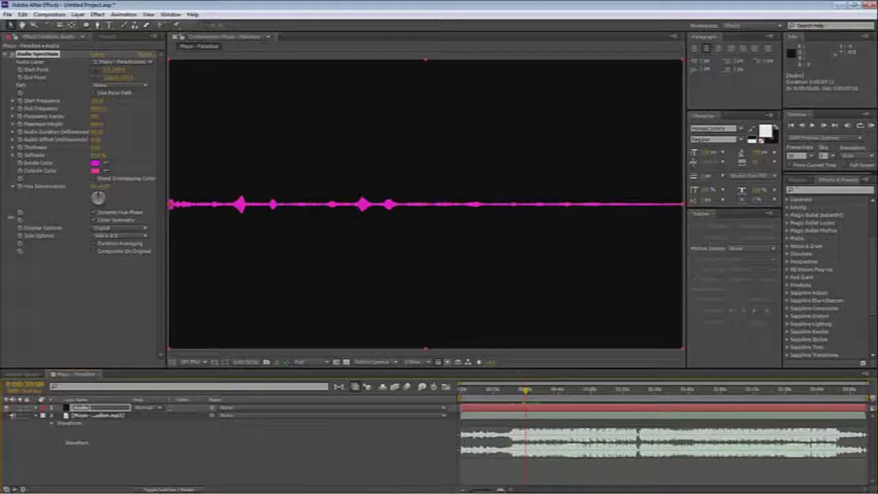
pyautogui.moveTo(11, 218); pyautogui.dragTo(18, 247)
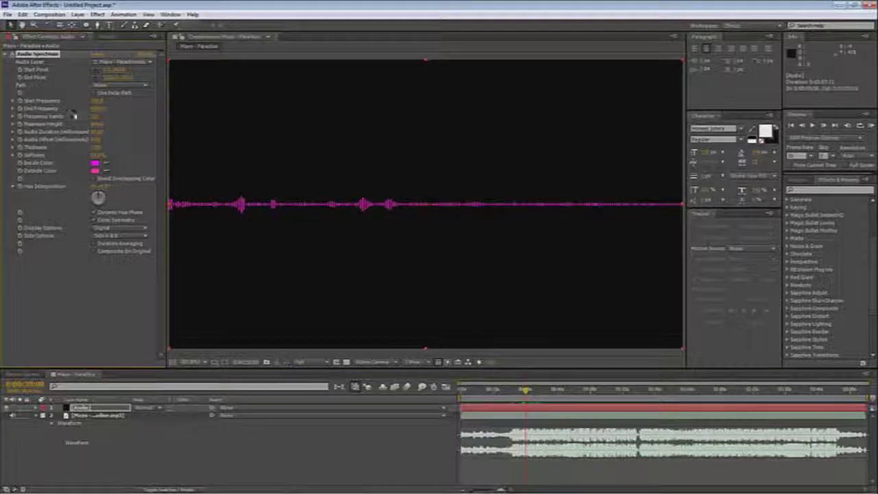
pyautogui.click(98, 116)
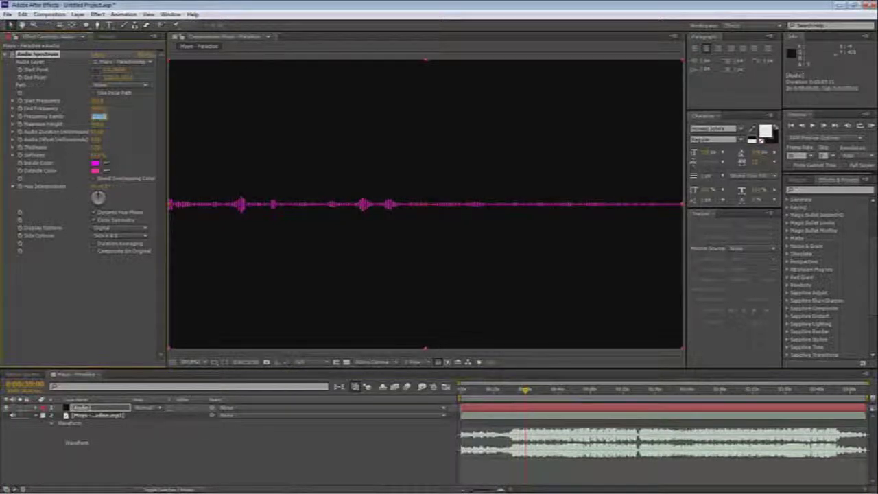
pyautogui.click(112, 134)
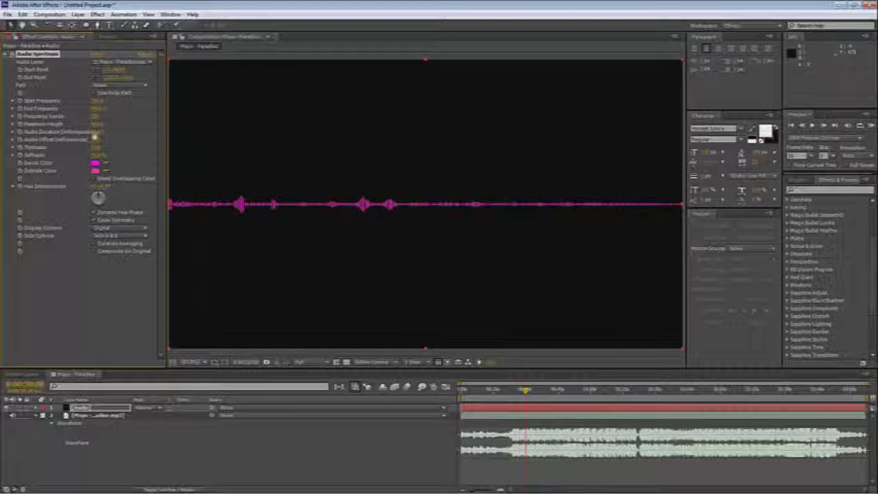
pyautogui.moveTo(99, 125); pyautogui.dragTo(159, 129)
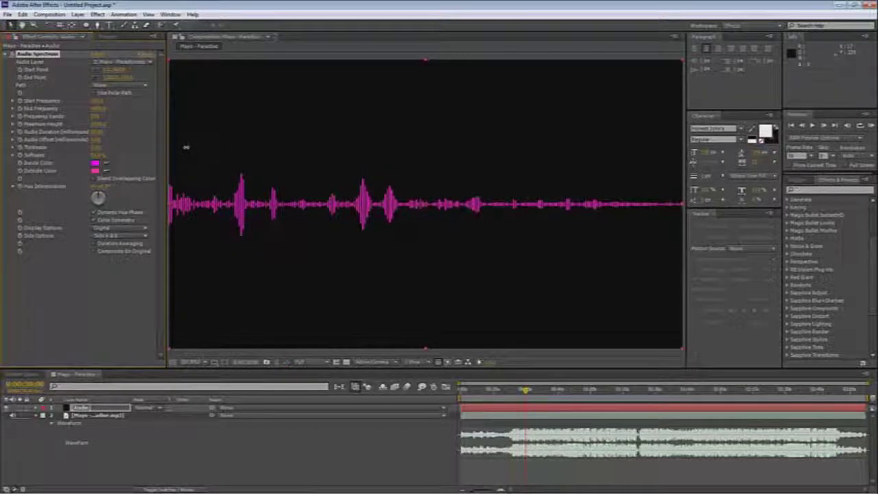
pyautogui.moveTo(526, 390); pyautogui.dragTo(639, 403)
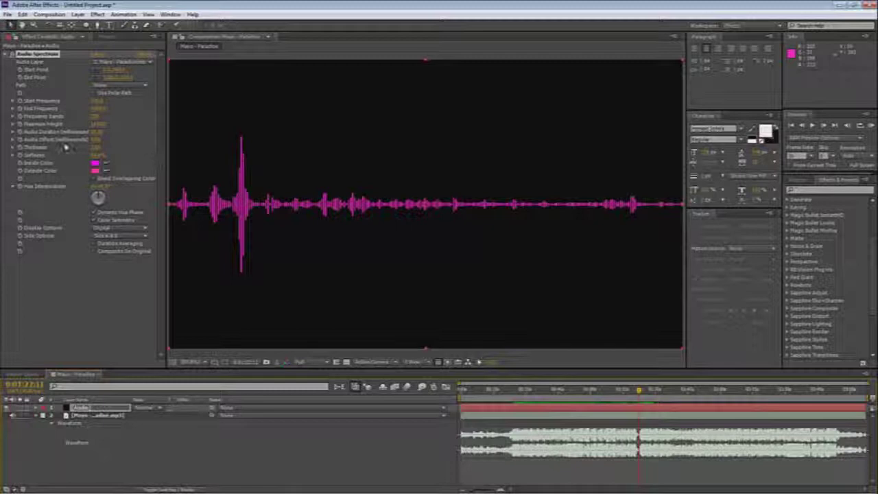
# Shorten the Audio Duration and give the lines a lower Thickness and 100% Softness, checking the spectrum at about 32 seconds
pyautogui.moveTo(99, 132); pyautogui.dragTo(70, 136)
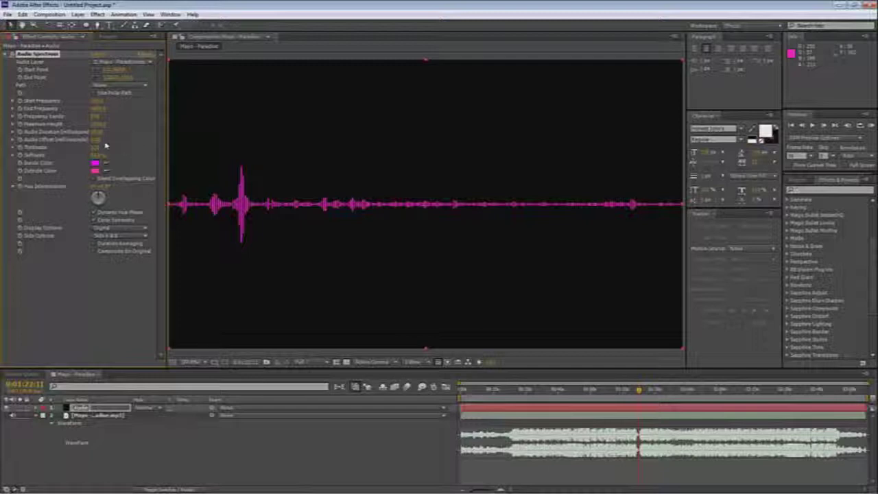
pyautogui.moveTo(95, 147)
pyautogui.mouseDown()
pyautogui.moveTo(81, 152)
pyautogui.moveTo(117, 149)
pyautogui.moveTo(81, 154)
pyautogui.mouseUp()
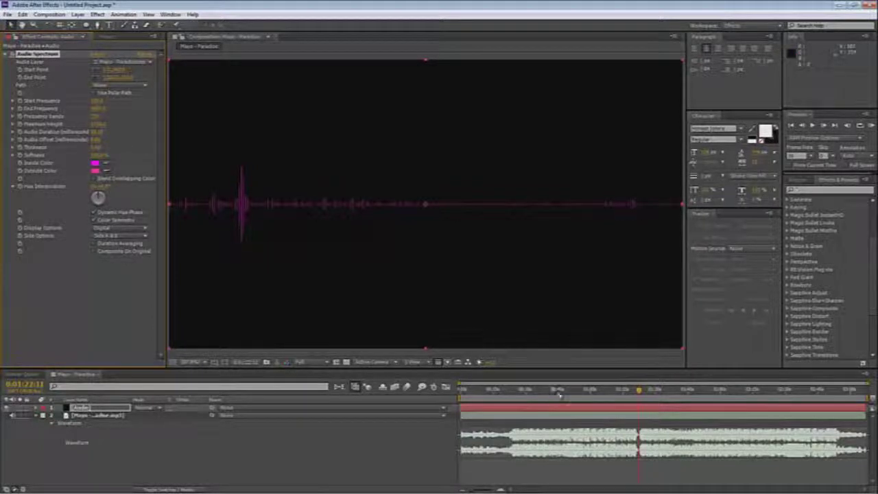
pyautogui.moveTo(558, 391); pyautogui.dragTo(530, 414)
# Set the spectrum's Inside Color to bright blue and its Outside Color to white
pyautogui.click(95, 162)
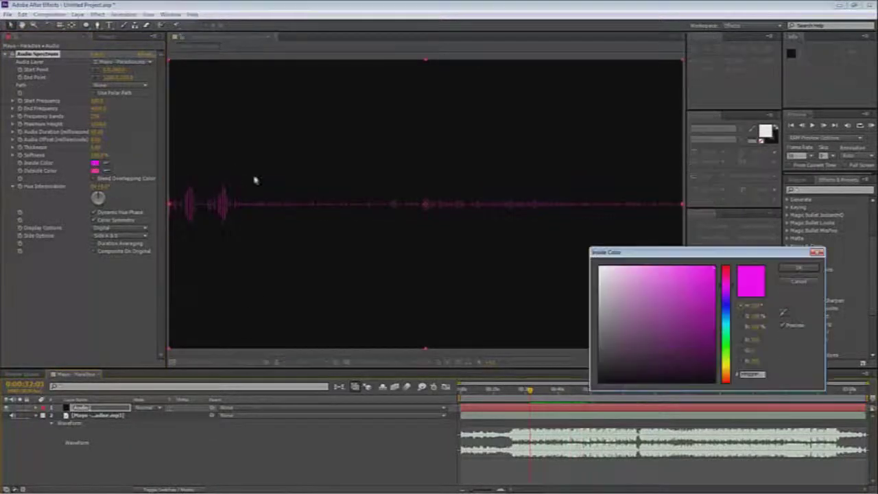
pyautogui.moveTo(729, 317); pyautogui.dragTo(729, 301)
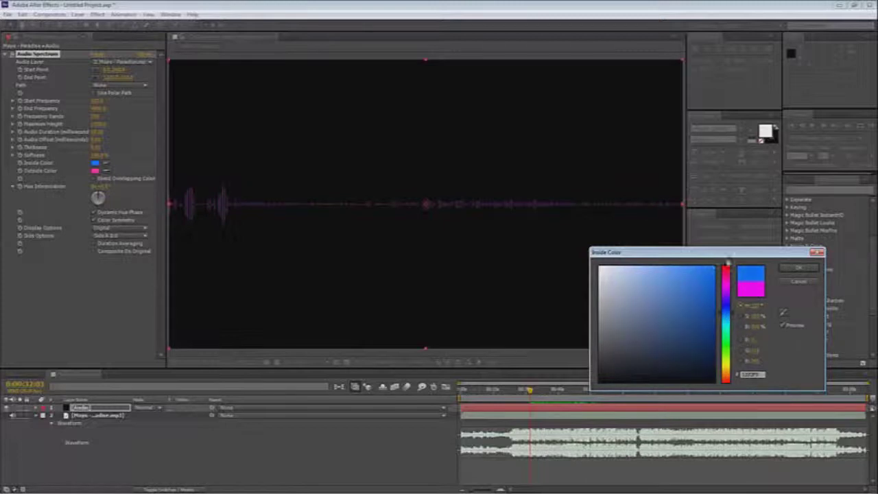
pyautogui.click(797, 267)
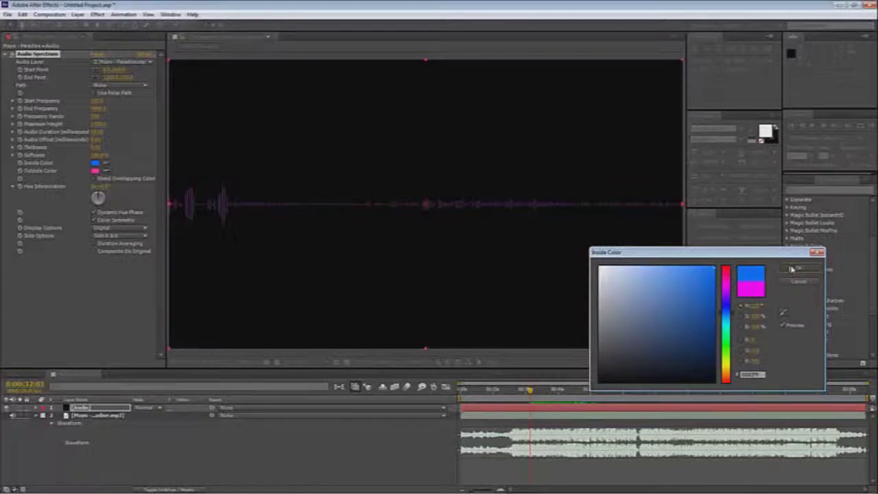
pyautogui.click(95, 170)
pyautogui.moveTo(728, 313)
pyautogui.mouseDown()
pyautogui.moveTo(721, 289)
pyautogui.moveTo(617, 301)
pyautogui.moveTo(565, 257)
pyautogui.mouseUp()
pyautogui.click(798, 269)
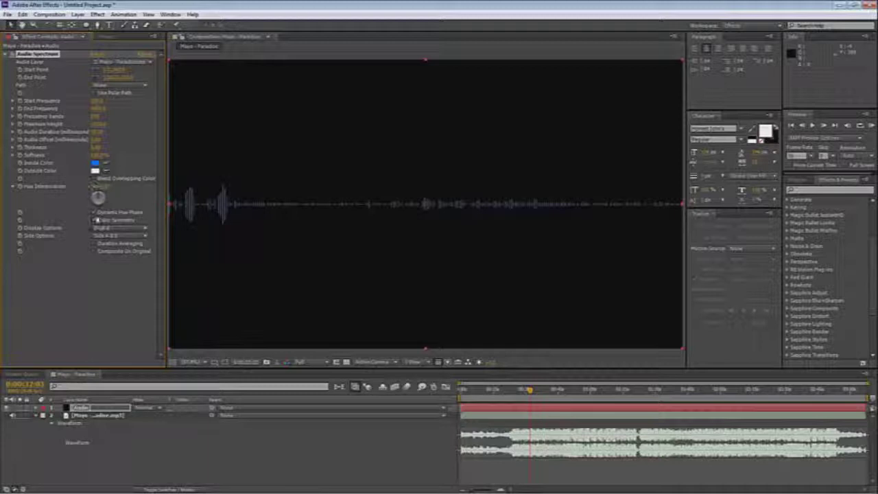
# Try the Analog Lines display option for the spectrum and scrub through the track around 30 seconds
pyautogui.moveTo(100, 199)
pyautogui.mouseDown()
pyautogui.moveTo(96, 192)
pyautogui.moveTo(104, 194)
pyautogui.moveTo(89, 203)
pyautogui.moveTo(100, 196)
pyautogui.mouseUp()
pyautogui.click(106, 229)
pyautogui.click(112, 238)
pyautogui.click(107, 228)
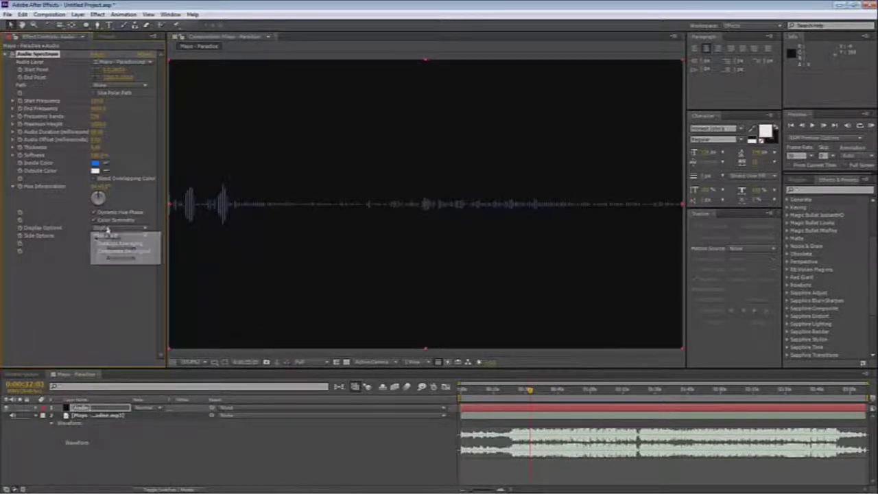
pyautogui.click(118, 248)
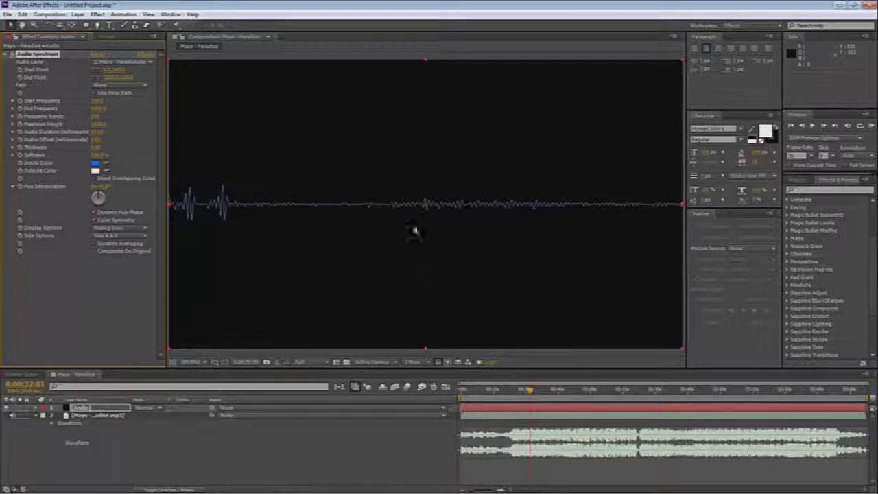
pyautogui.moveTo(513, 389); pyautogui.dragTo(528, 400)
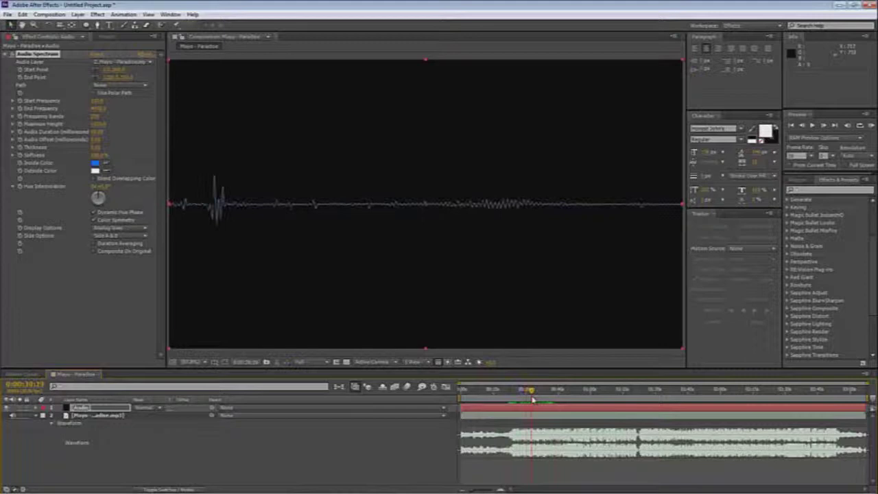
# Try the Analog Dots display option at about 24 seconds, and return the spectrum's display to Digital
pyautogui.click(112, 234)
pyautogui.click(121, 256)
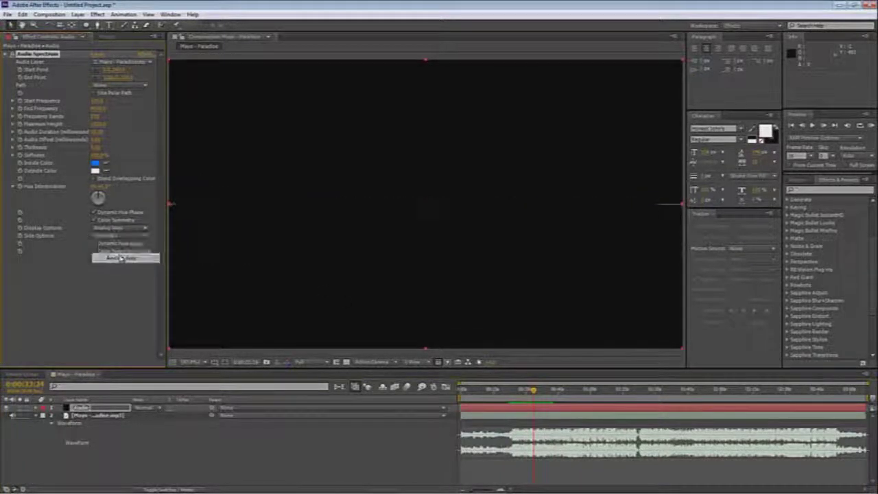
pyautogui.moveTo(504, 389); pyautogui.dragTo(513, 410)
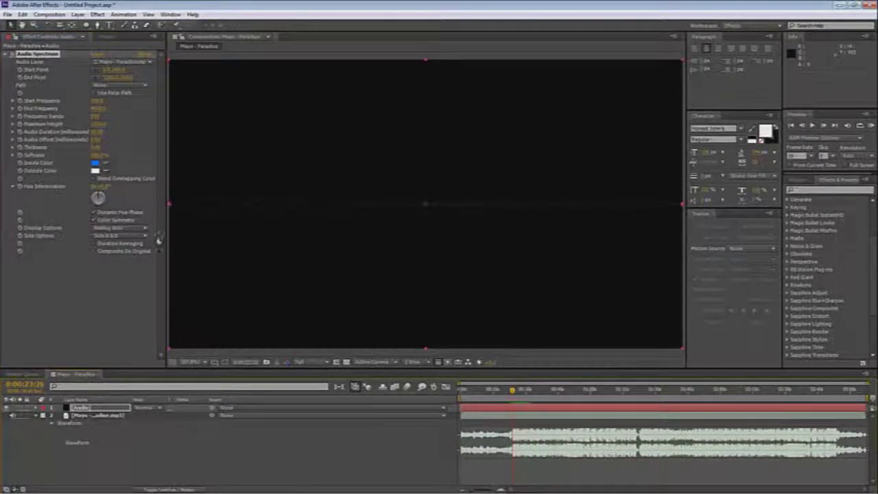
pyautogui.click(117, 228)
pyautogui.click(113, 237)
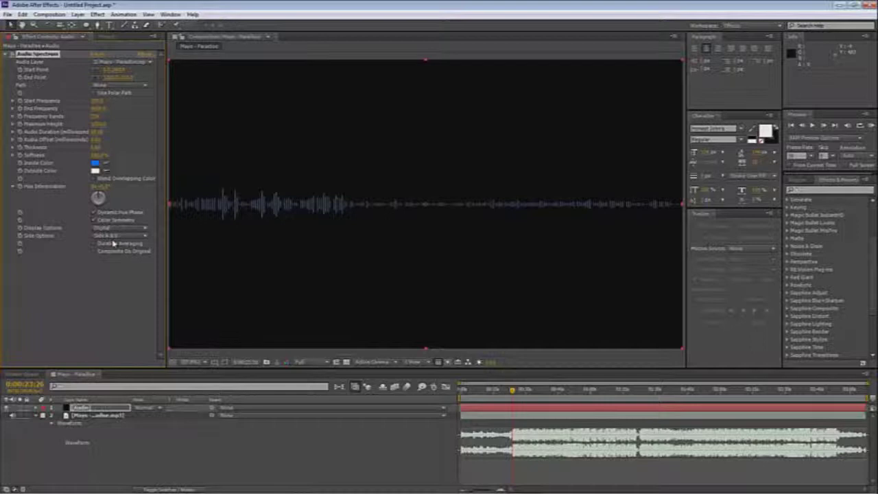
# Try showing only Side A of the spectrum and check it at about 31 seconds
pyautogui.click(110, 236)
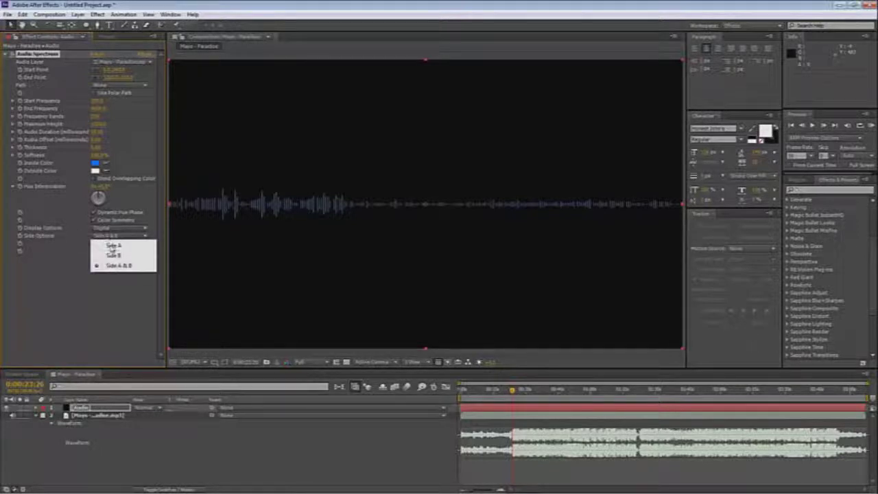
pyautogui.click(117, 246)
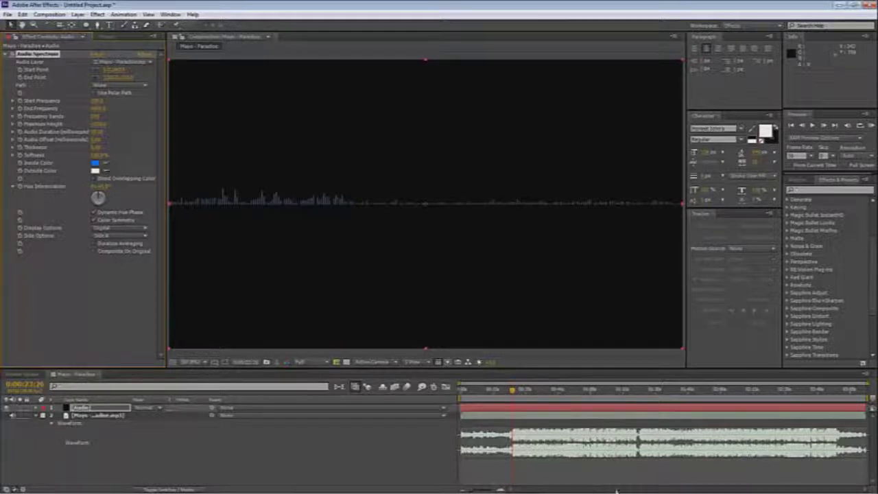
pyautogui.moveTo(512, 392); pyautogui.dragTo(529, 403)
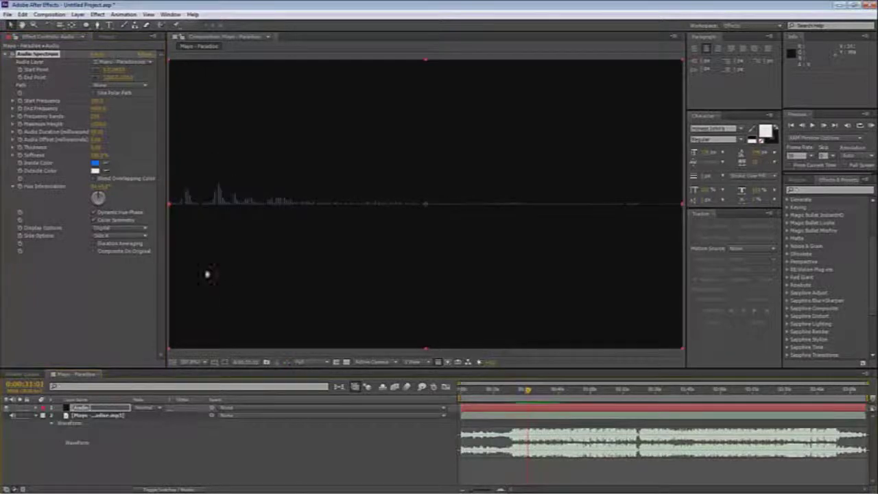
# Set the spectrum's Side Options to Side B and check the downward peaks through to about 1:13
pyautogui.click(119, 236)
pyautogui.click(121, 254)
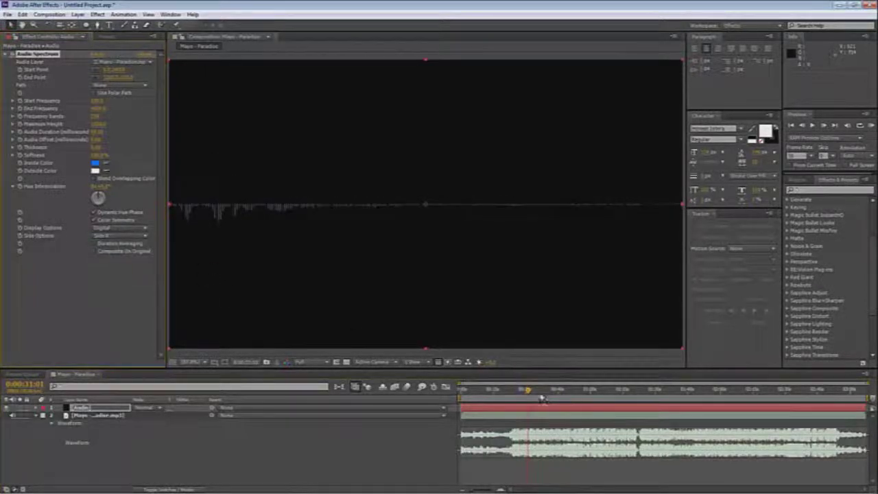
pyautogui.moveTo(541, 399); pyautogui.dragTo(593, 397)
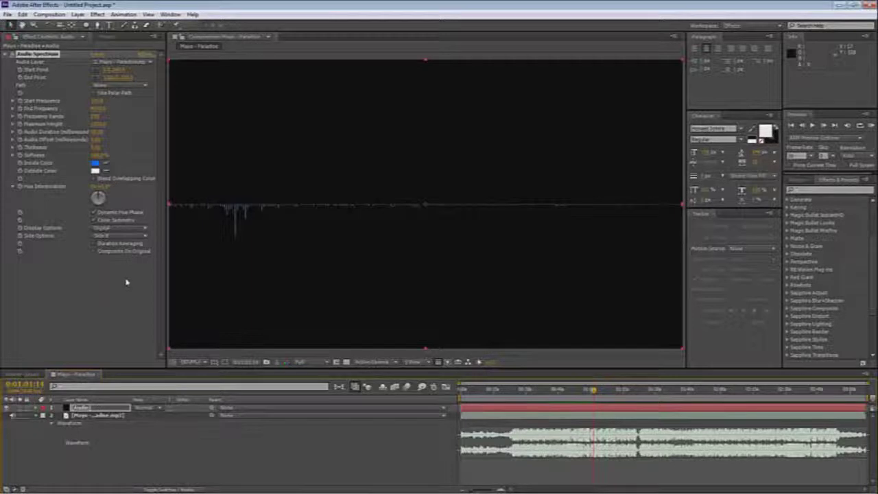
pyautogui.moveTo(513, 396); pyautogui.dragTo(621, 421)
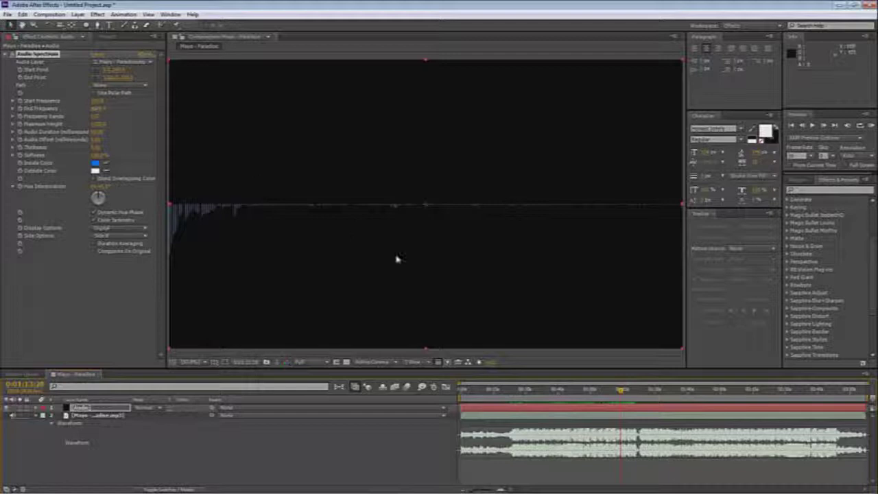
# Raise the spectrum's Start Frequency and lower its End Frequency to widen the peaks along the line
pyautogui.moveTo(96, 102); pyautogui.dragTo(155, 105)
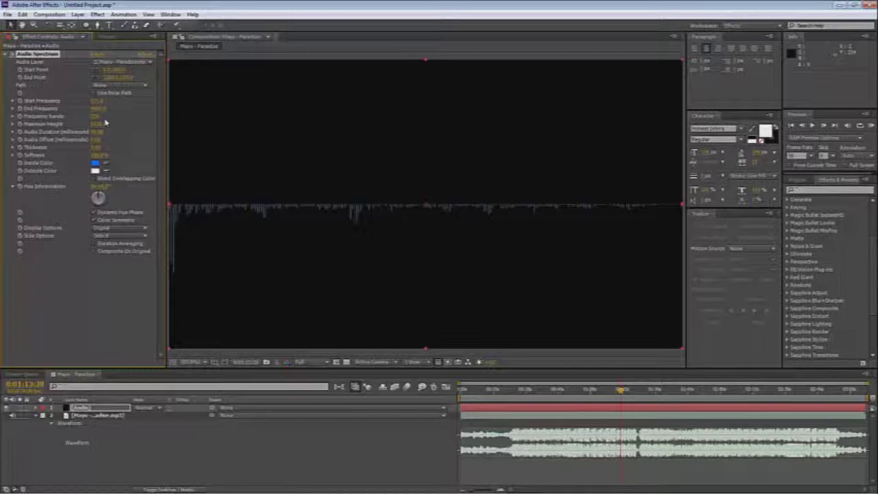
pyautogui.moveTo(100, 112)
pyautogui.mouseDown()
pyautogui.moveTo(93, 114)
pyautogui.moveTo(102, 102)
pyautogui.moveTo(48, 136)
pyautogui.moveTo(99, 103)
pyautogui.mouseUp()
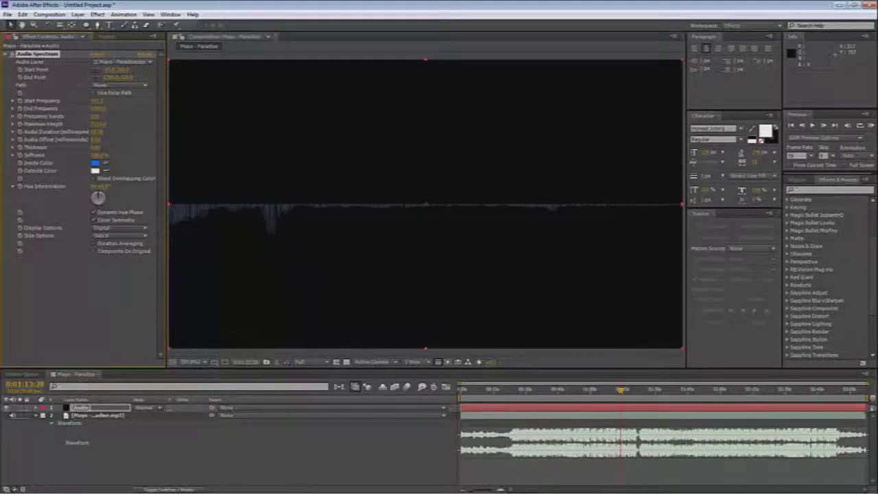
# Set the Y value of the spectrum's Start Point and End Point to 0, aligning it with the composition's upper edge, and select the Audio layer
pyautogui.moveTo(125, 72)
pyautogui.mouseDown()
pyautogui.moveTo(96, 72)
pyautogui.moveTo(120, 77)
pyautogui.mouseUp()
pyautogui.click(118, 70)
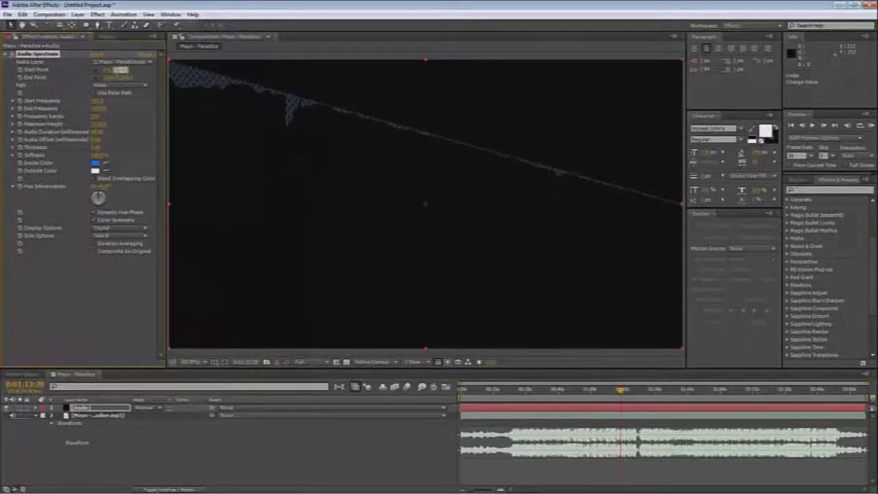
pyautogui.press('Return')
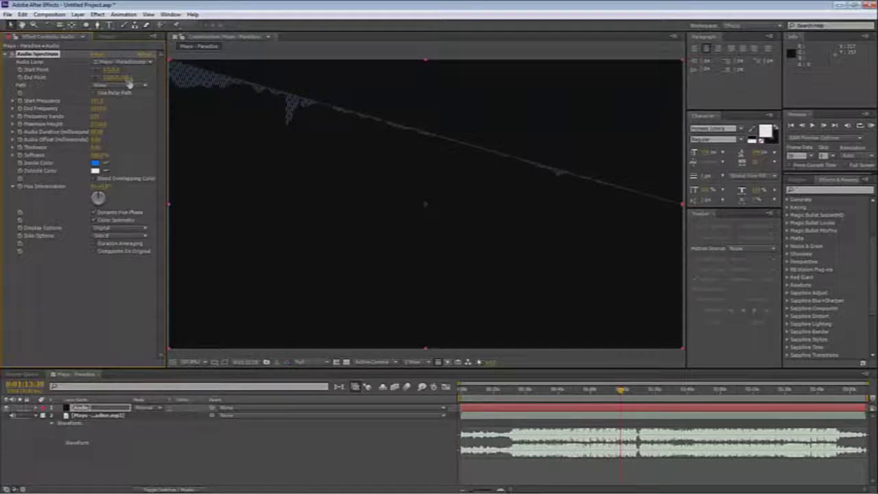
pyautogui.moveTo(129, 79)
pyautogui.mouseDown()
pyautogui.moveTo(185, 79)
pyautogui.moveTo(75, 79)
pyautogui.moveTo(155, 79)
pyautogui.moveTo(125, 77)
pyautogui.mouseUp()
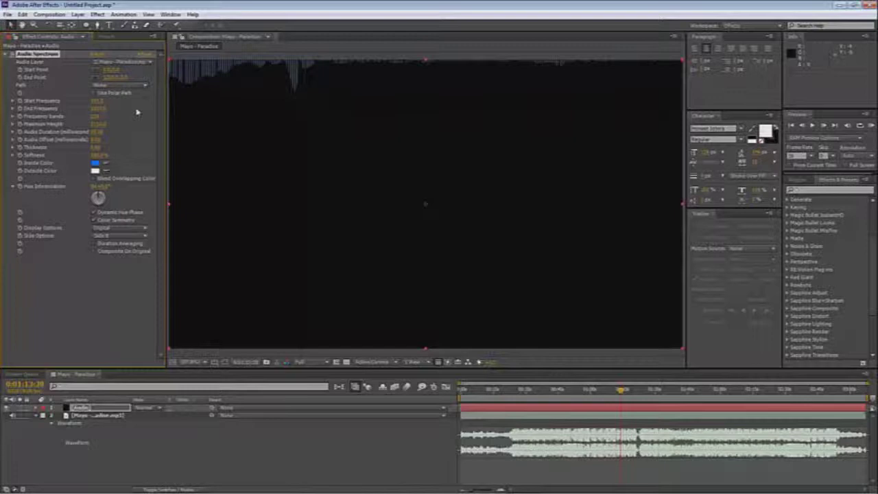
pyautogui.click(96, 408)
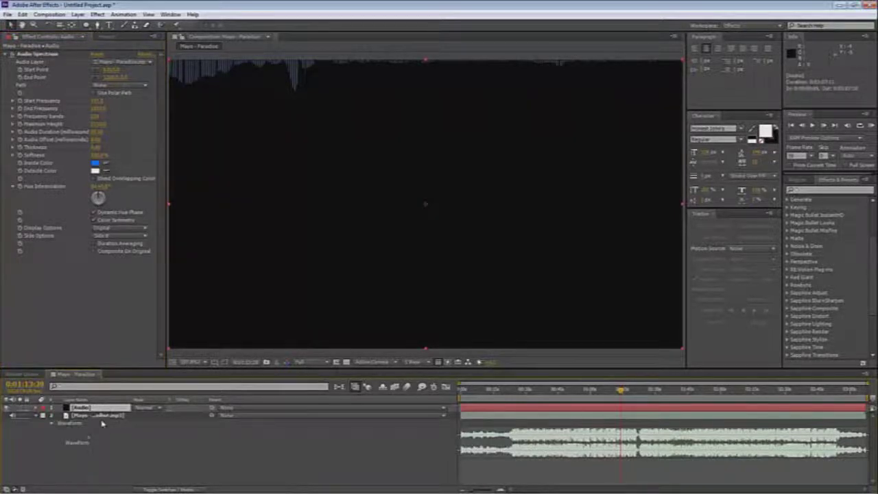
# Duplicate the Audio layer and move the copy's spectrum Start Point and End Point Y values to the composition's lower edge
pyautogui.hotkey('ctrl', 'd')
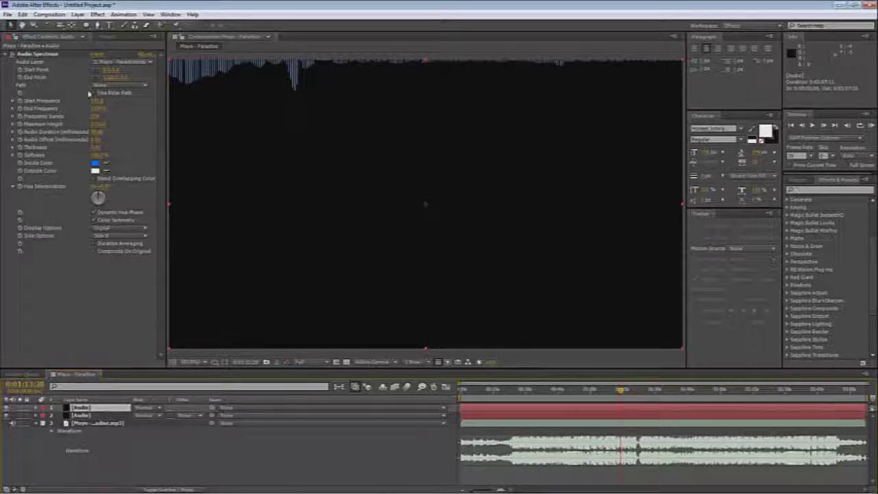
pyautogui.moveTo(107, 70); pyautogui.dragTo(402, 115)
pyautogui.hotkey('ctrl', 'z')
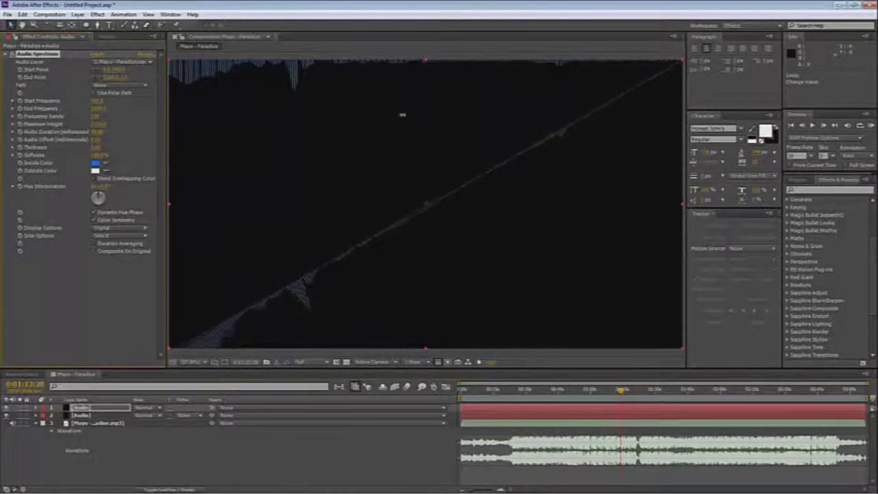
pyautogui.click(120, 69)
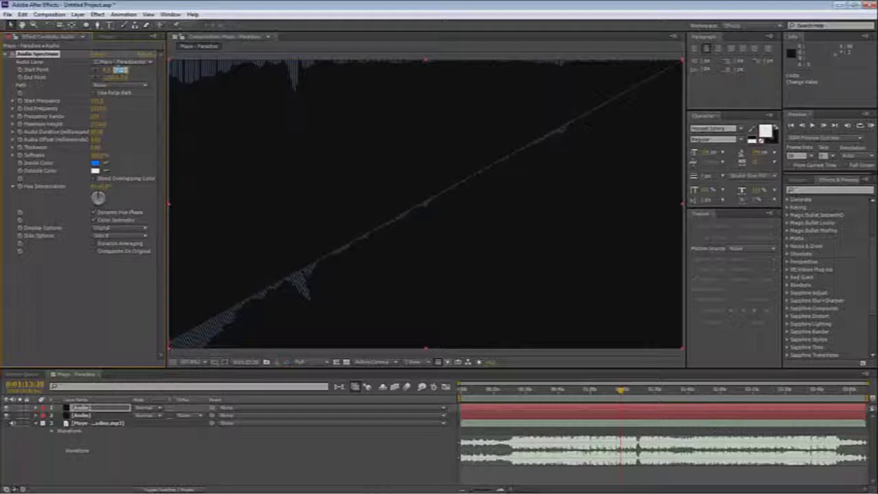
pyautogui.press('Return')
pyautogui.moveTo(126, 78); pyautogui.dragTo(334, 88)
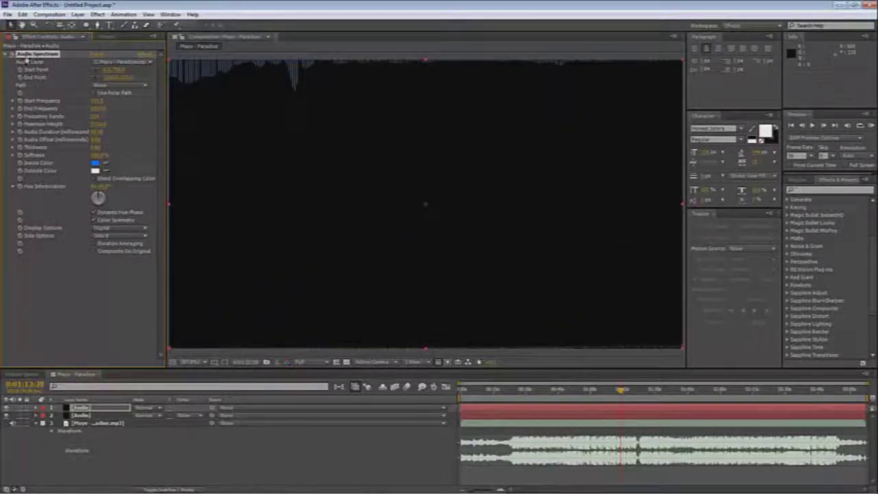
pyautogui.click(128, 78)
pyautogui.press('Return')
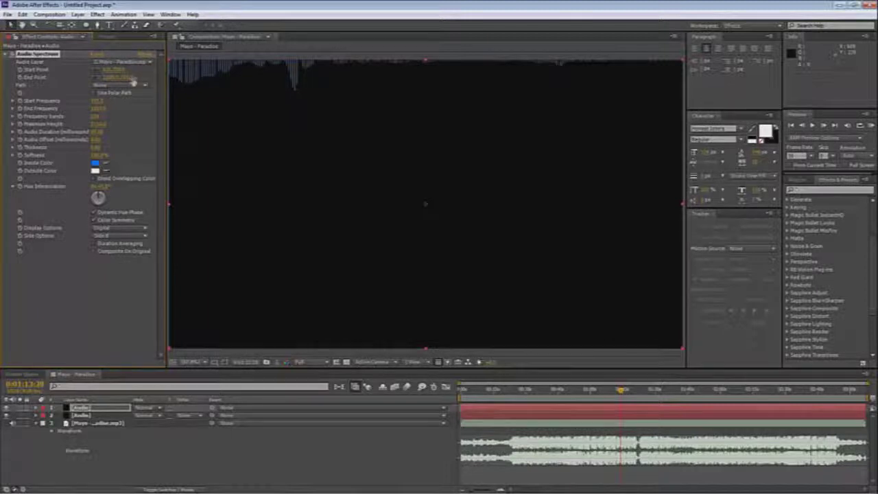
# Set the lower-edge spectrum's Side Options to Side A and check both spectrums at about 35 seconds
pyautogui.click(119, 236)
pyautogui.click(117, 265)
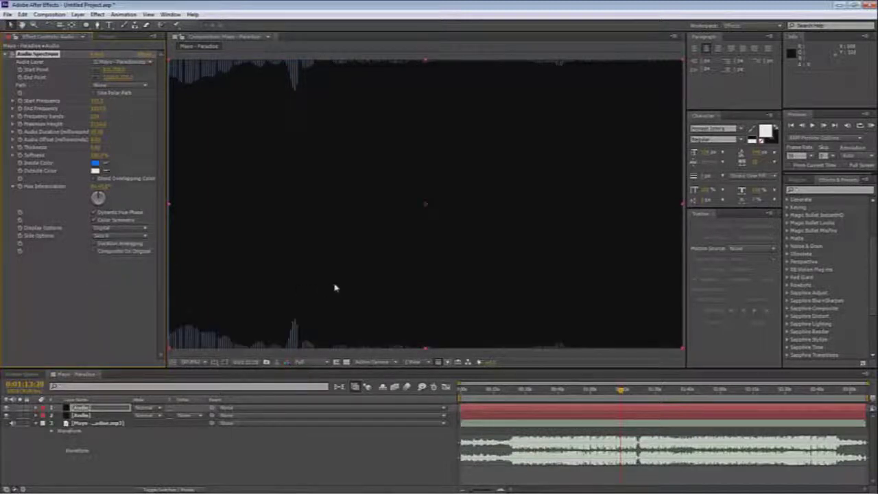
pyautogui.moveTo(516, 394); pyautogui.dragTo(538, 396)
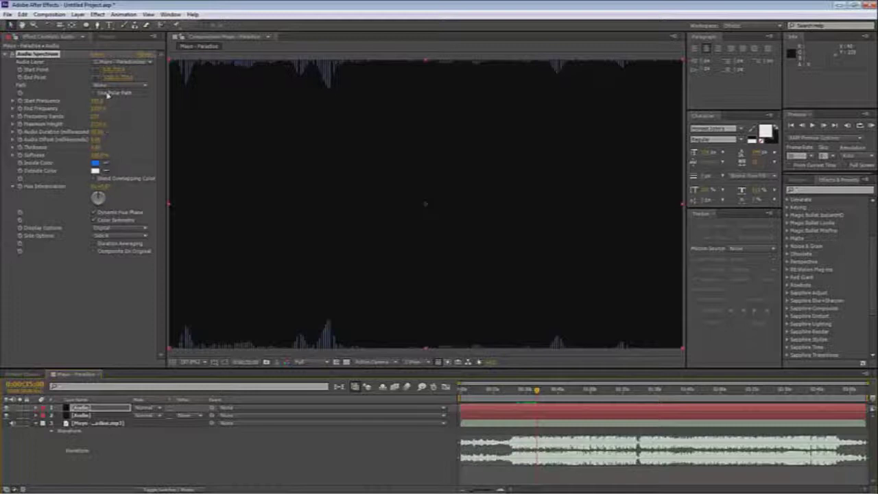
# Set Display Options to Analog lines for both the lower-edge and the upper-edge spectrum
pyautogui.click(120, 229)
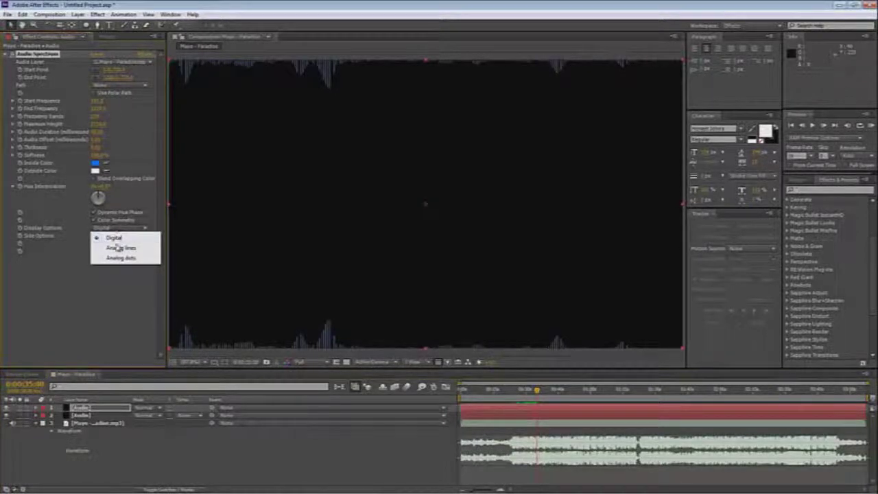
pyautogui.click(117, 247)
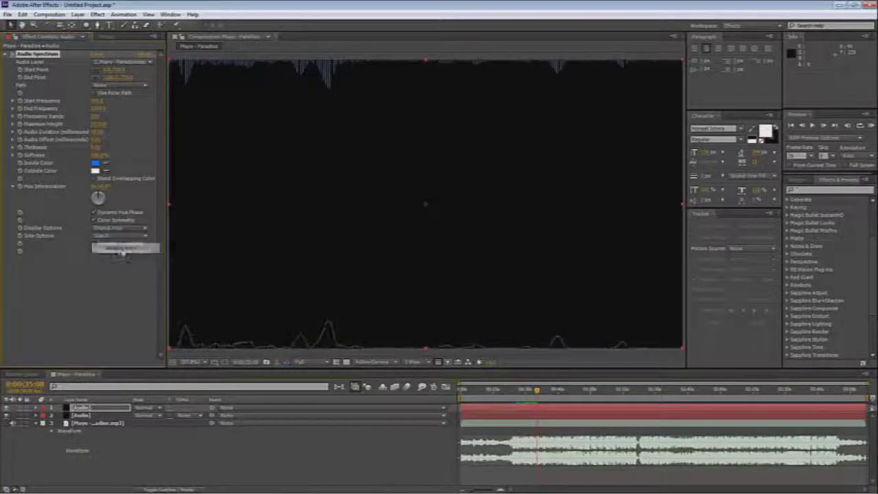
pyautogui.click(120, 415)
pyautogui.click(120, 228)
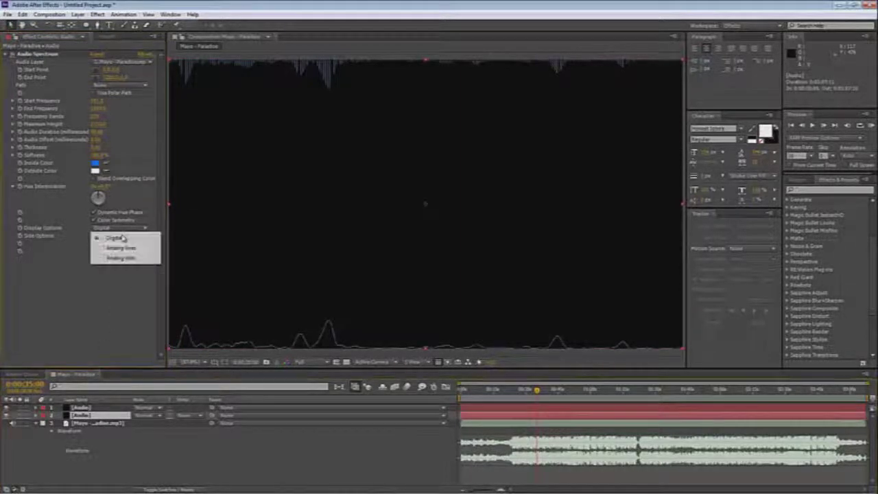
pyautogui.click(123, 249)
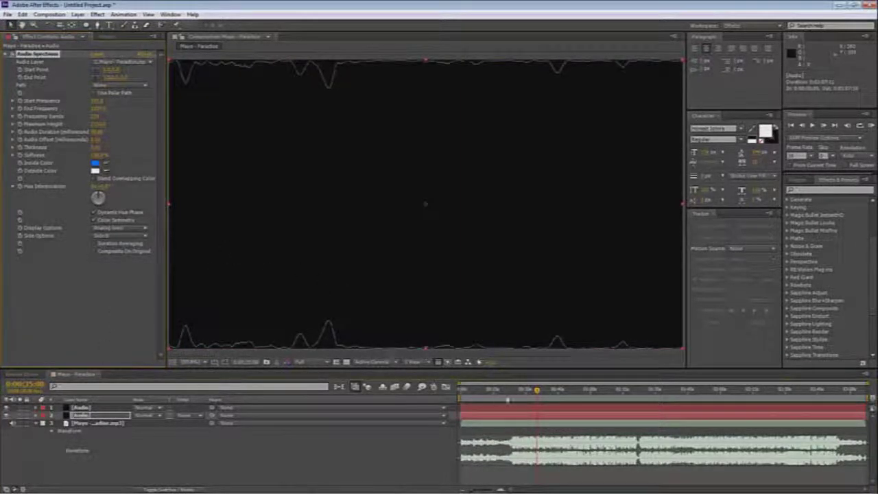
# Preview the two analog-line spectrums between about 29 and 36 seconds of the track
pyautogui.moveTo(508, 399); pyautogui.dragTo(548, 388)
pyautogui.press('n')
pyautogui.press('=')
pyautogui.press('=')
pyautogui.press('=')
pyautogui.moveTo(469, 391); pyautogui.dragTo(523, 400)
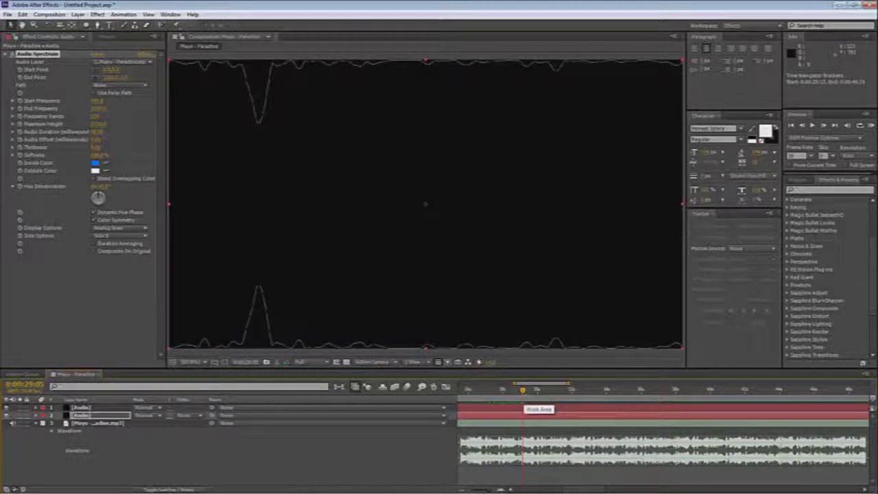
pyautogui.moveTo(559, 389); pyautogui.dragTo(639, 425)
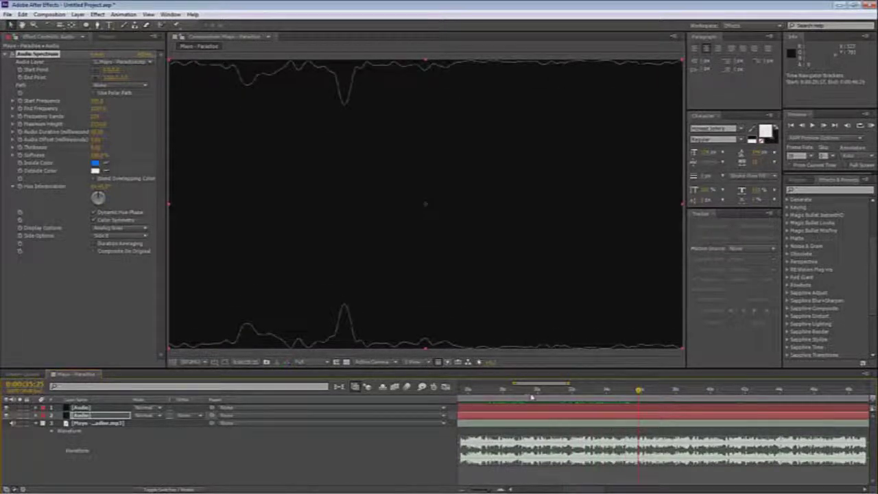
pyautogui.moveTo(534, 392); pyautogui.dragTo(602, 398)
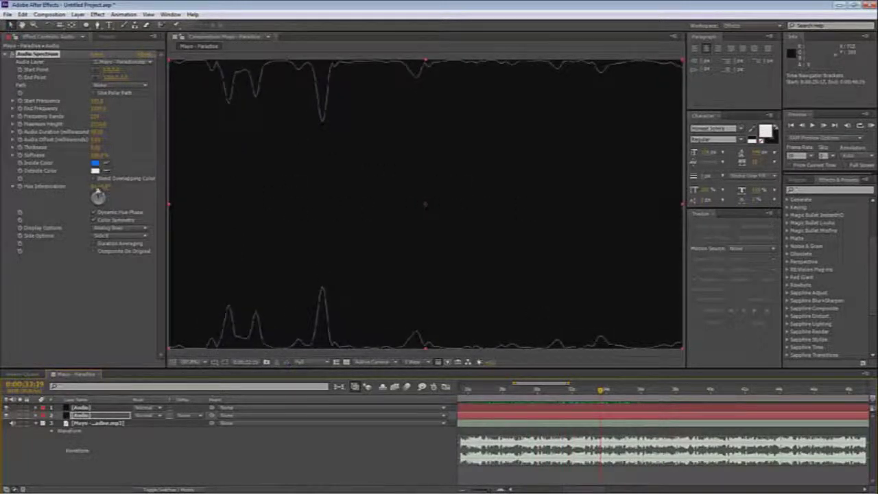
# Switch the upper-edge spectrum to Side A, delete its layer and select the remaining Audio layer
pyautogui.click(110, 236)
pyautogui.click(113, 244)
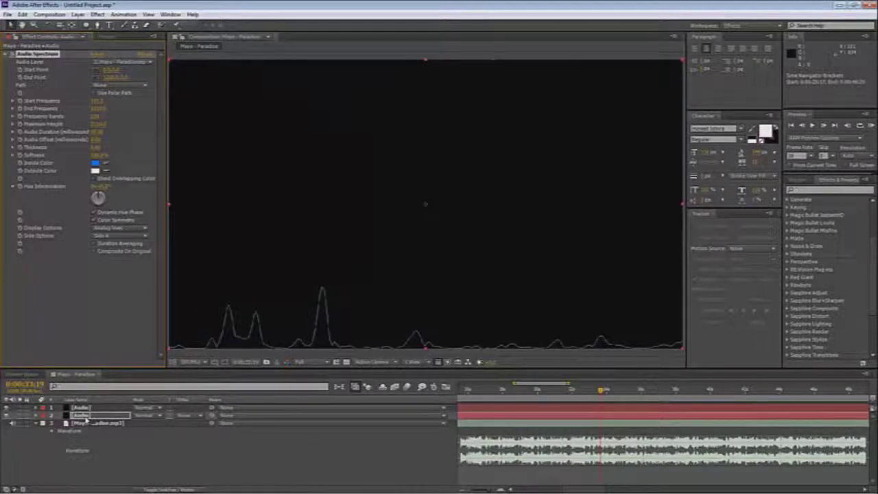
pyautogui.press('Delete')
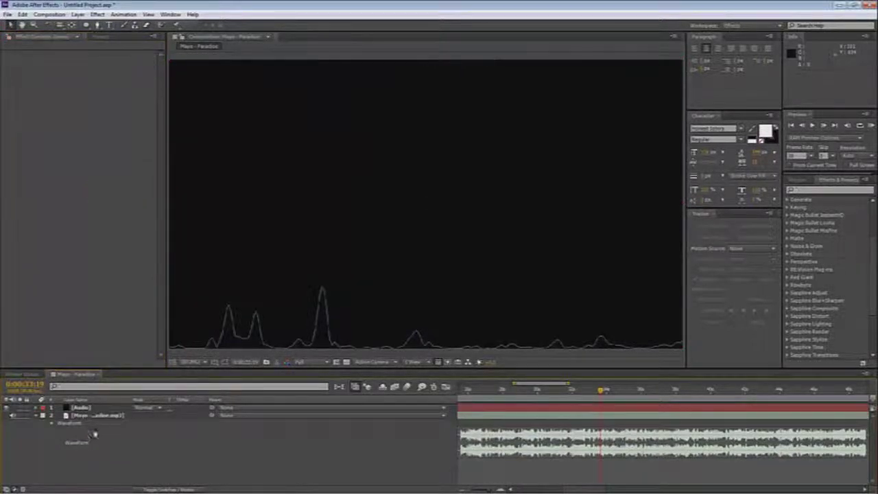
pyautogui.click(82, 407)
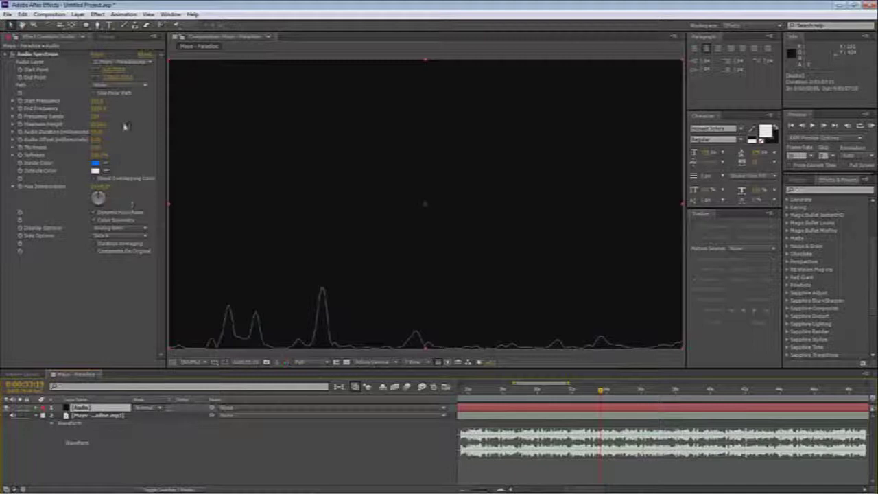
# Set the spectrum's Start Point and End Point Y values to 360 and its Display Options to Digital
pyautogui.click(107, 70)
pyautogui.click(135, 79)
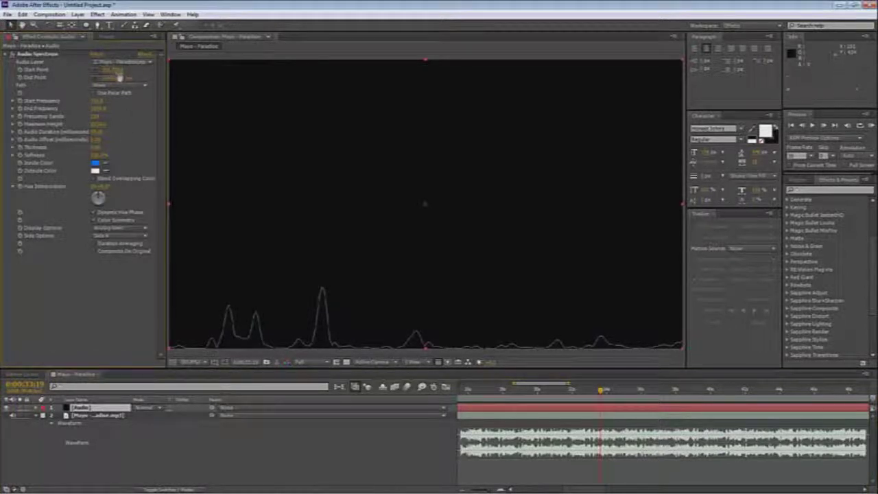
pyautogui.moveTo(118, 72); pyautogui.dragTo(83, 72)
pyautogui.click(117, 71)
pyautogui.write('360')
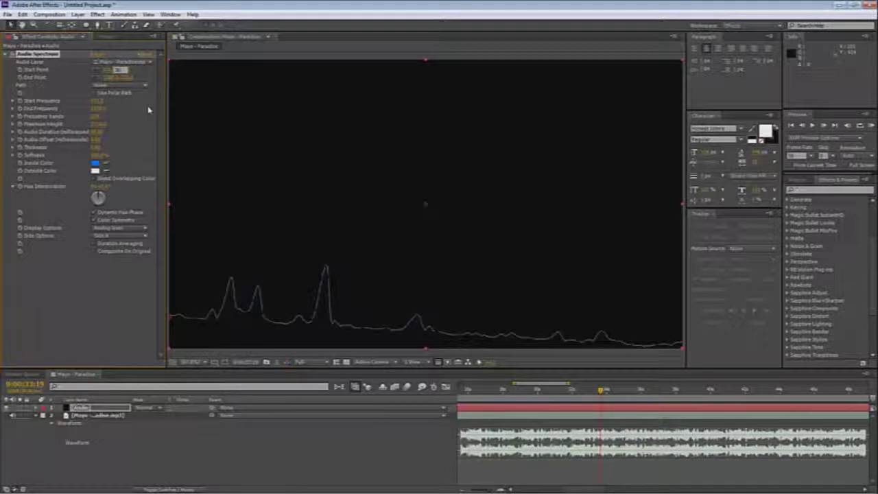
pyautogui.click(128, 78)
pyautogui.write('3')
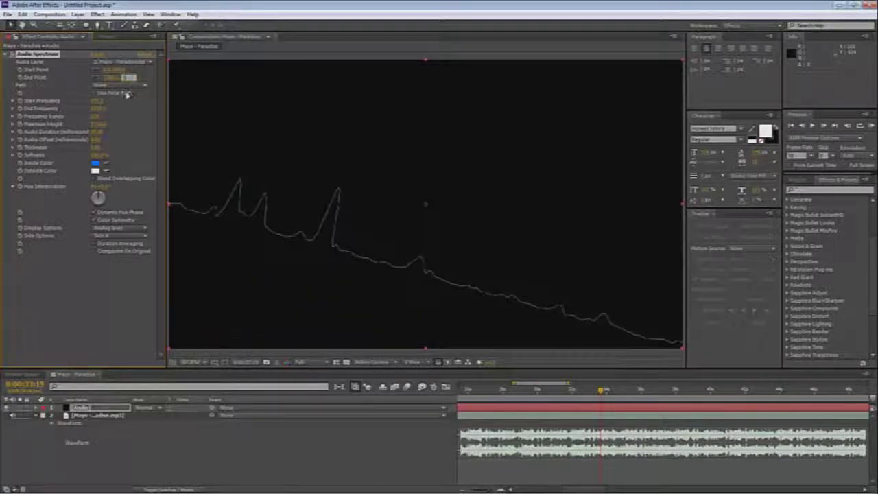
pyautogui.press('Return')
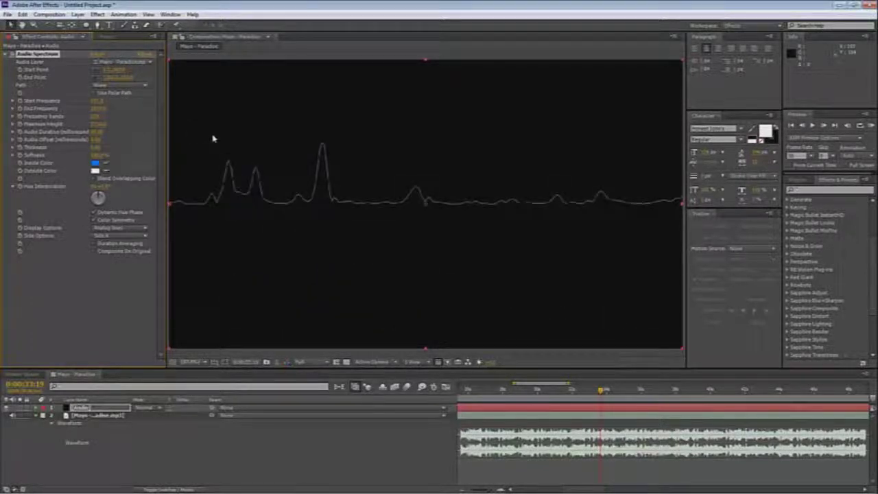
pyautogui.click(118, 233)
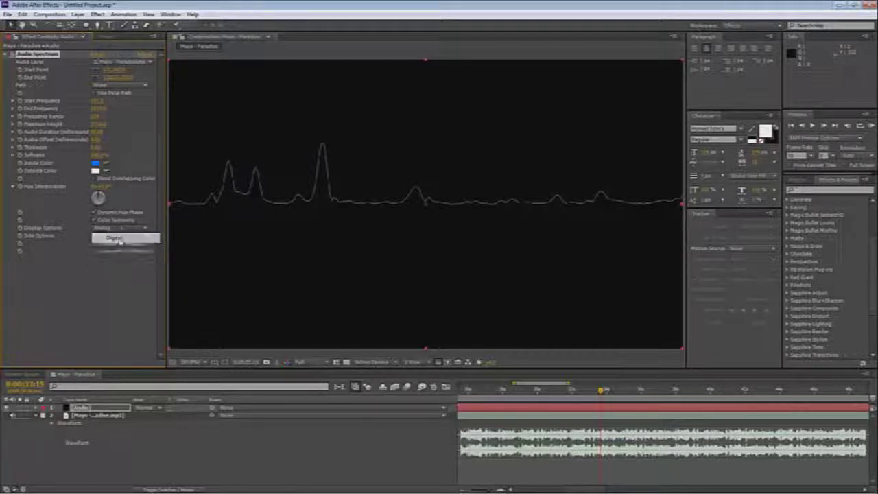
pyautogui.click(113, 235)
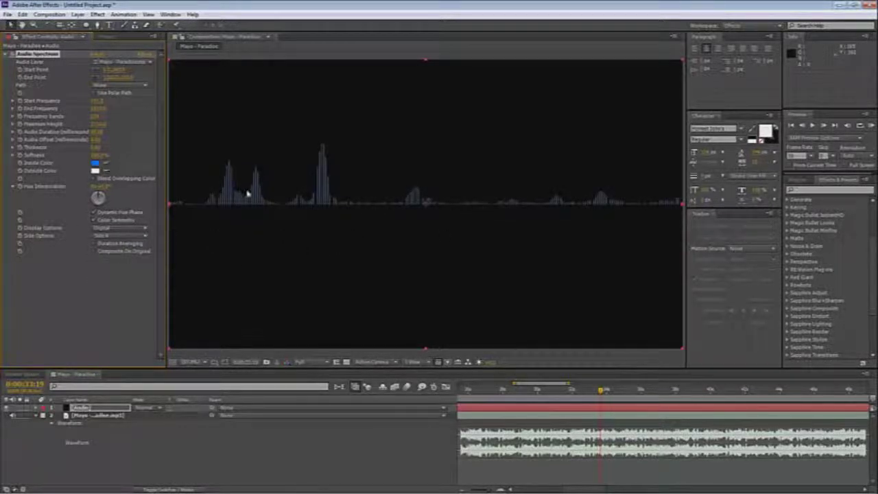
# Draw a circular mask on the Audio layer, centred in the composition
pyautogui.click(96, 410)
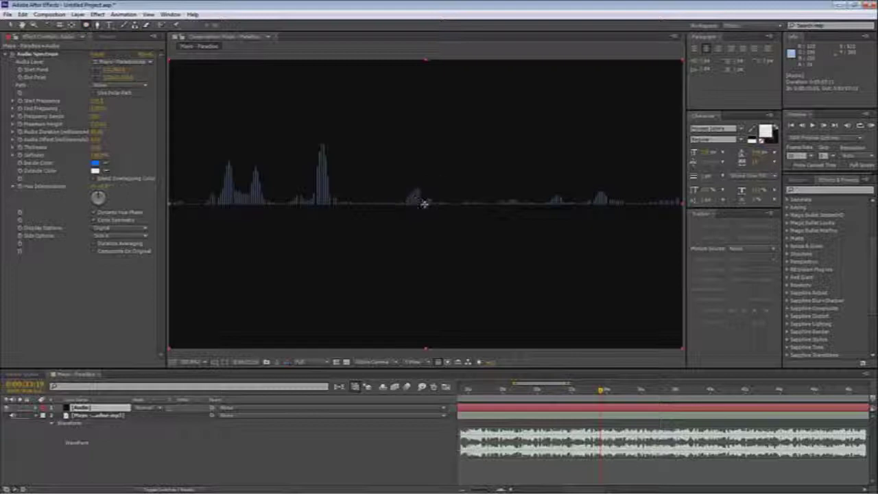
pyautogui.moveTo(427, 208); pyautogui.dragTo(537, 279)
pyautogui.hotkey('ctrl', 'z')
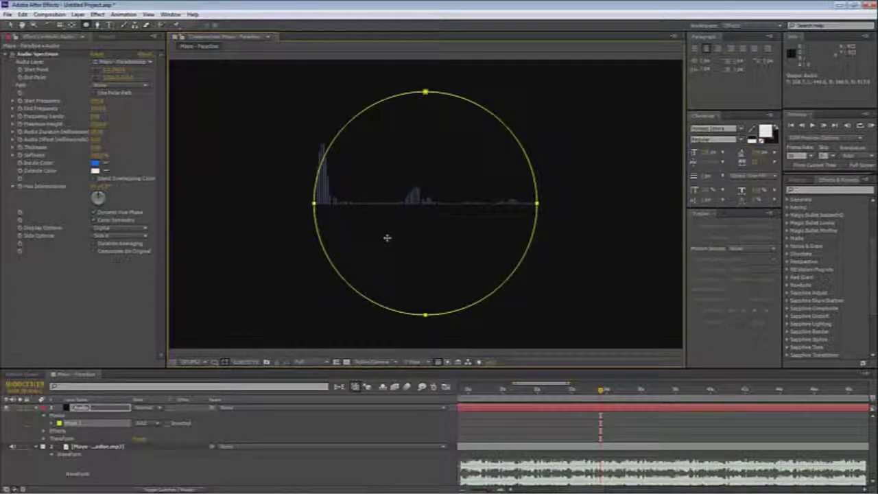
# Show the Audio layer's Mask Path and set the Mask 1 mode to None
pyautogui.click(109, 403)
pyautogui.click(149, 423)
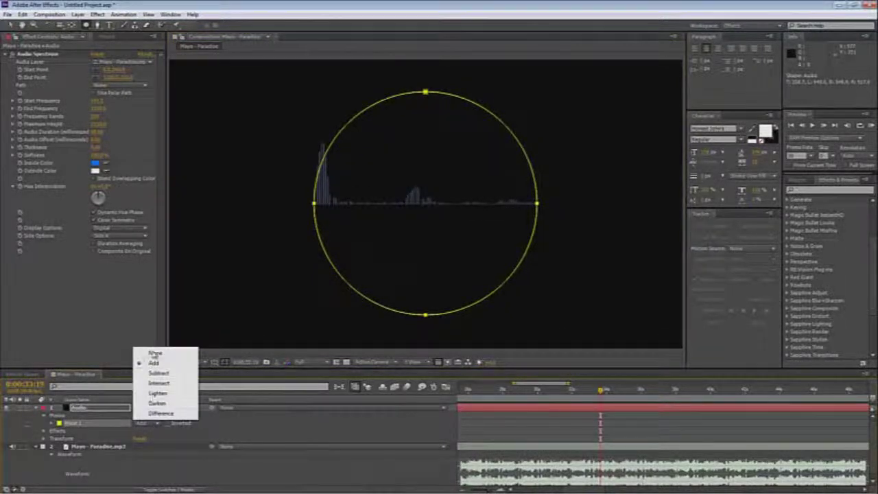
pyautogui.click(78, 411)
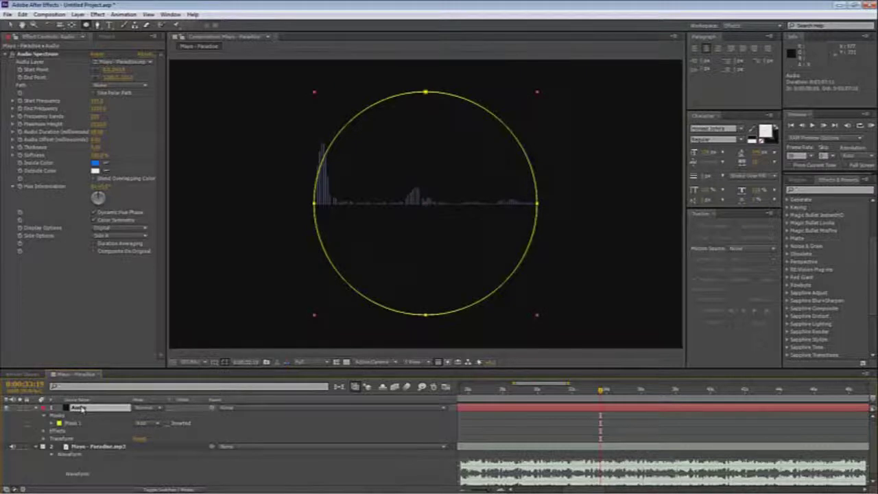
pyautogui.press('m')
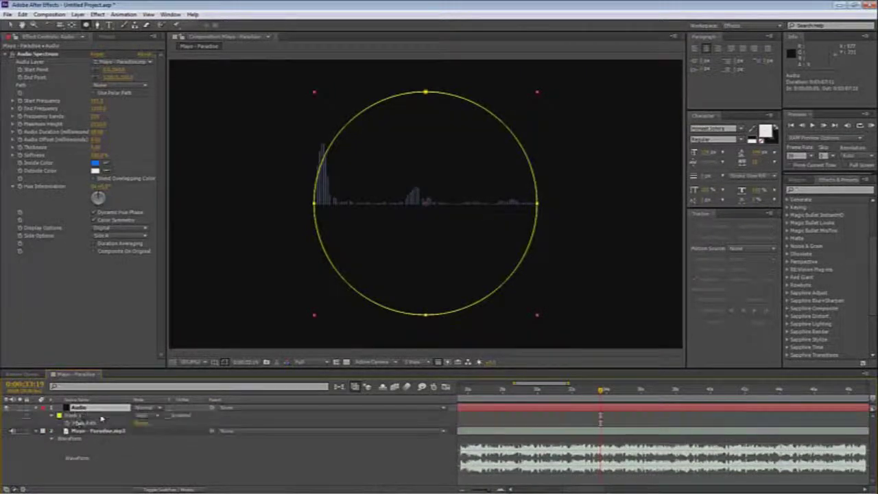
pyautogui.click(144, 415)
pyautogui.click(147, 424)
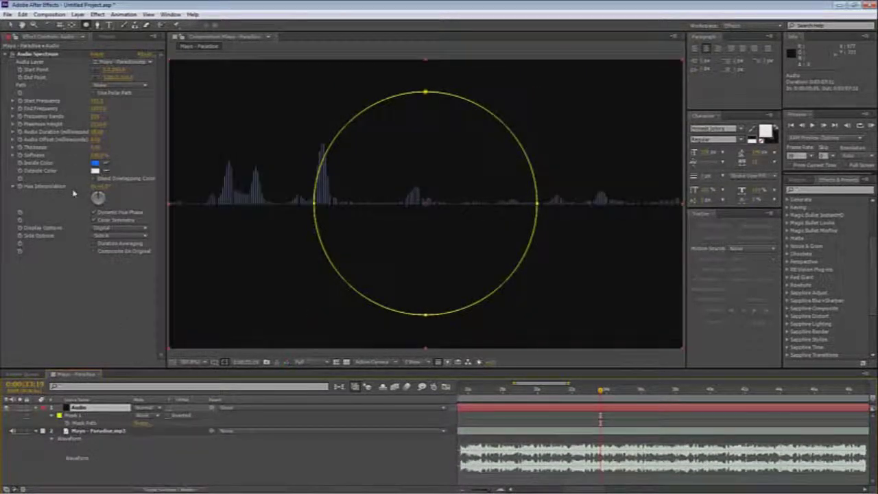
# Set the Audio Spectrum's Path to Mask 1 and preview the circular spectrum from about 29 to 36 seconds
pyautogui.click(108, 85)
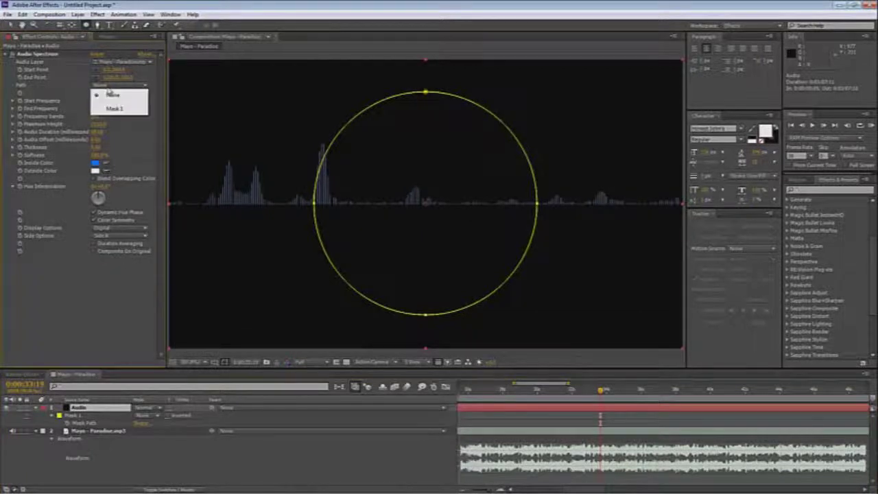
pyautogui.click(114, 108)
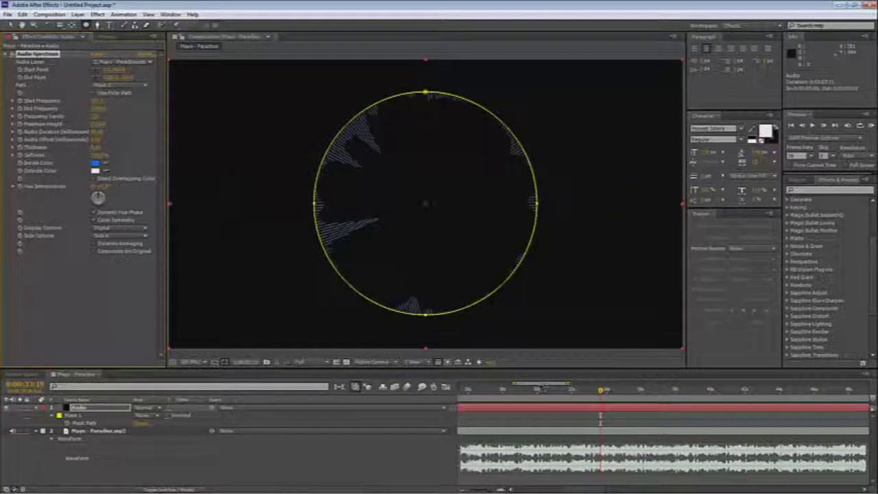
pyautogui.moveTo(587, 396); pyautogui.dragTo(526, 400)
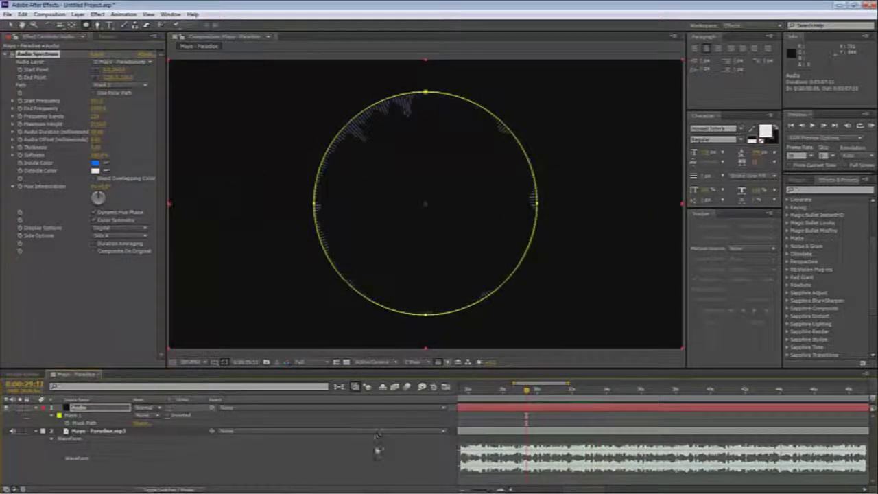
pyautogui.click(378, 449)
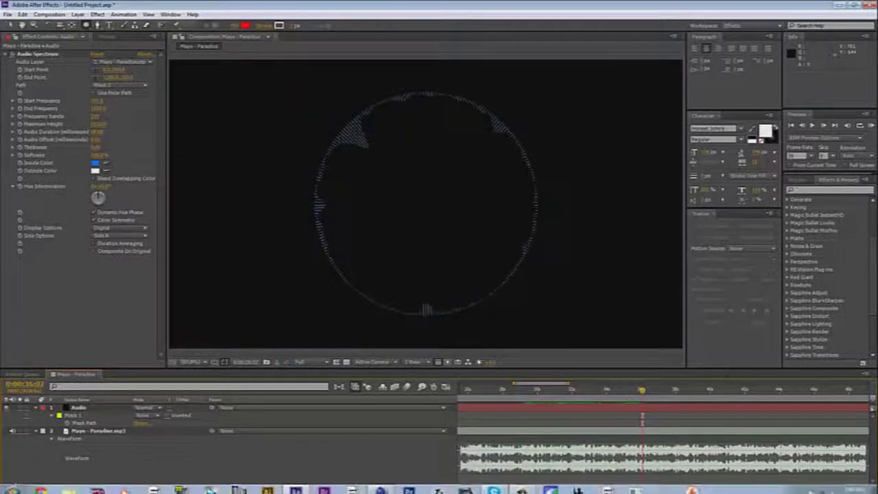
pyautogui.click(523, 485)
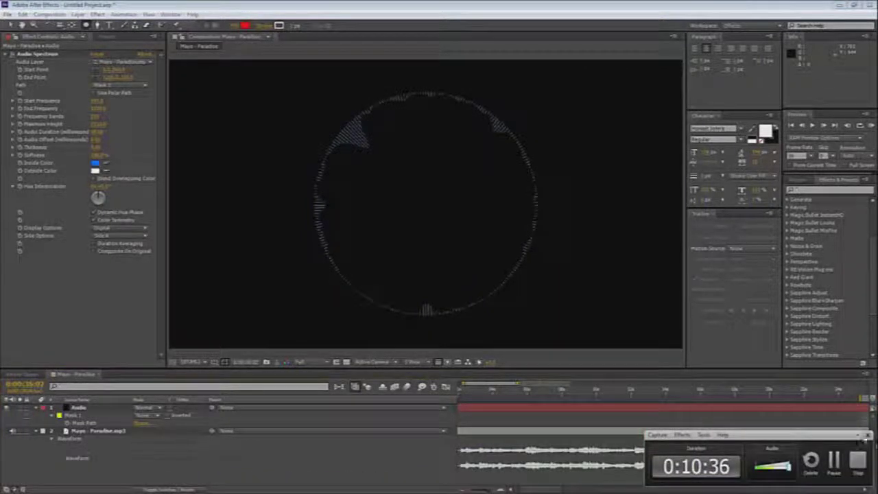
pyautogui.click(858, 437)
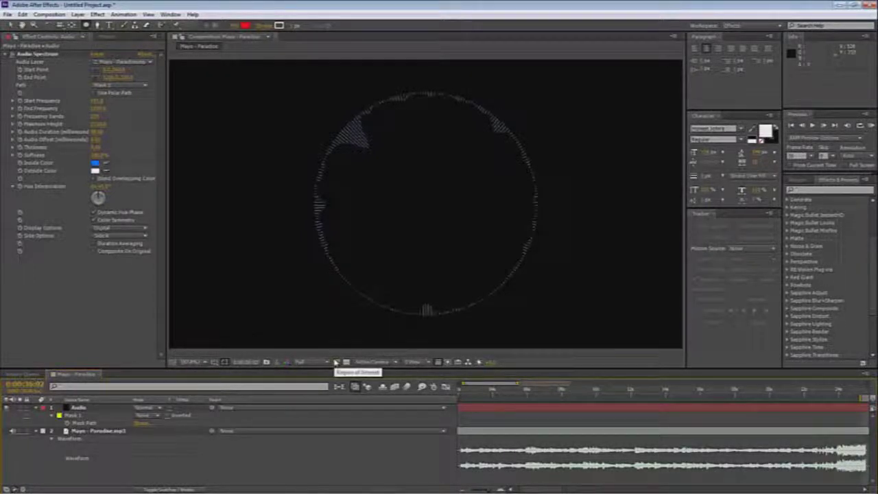
# Duplicate the Audio layer and set the copy's Audio Spectrum to Side B with Analog lines display
pyautogui.click(91, 408)
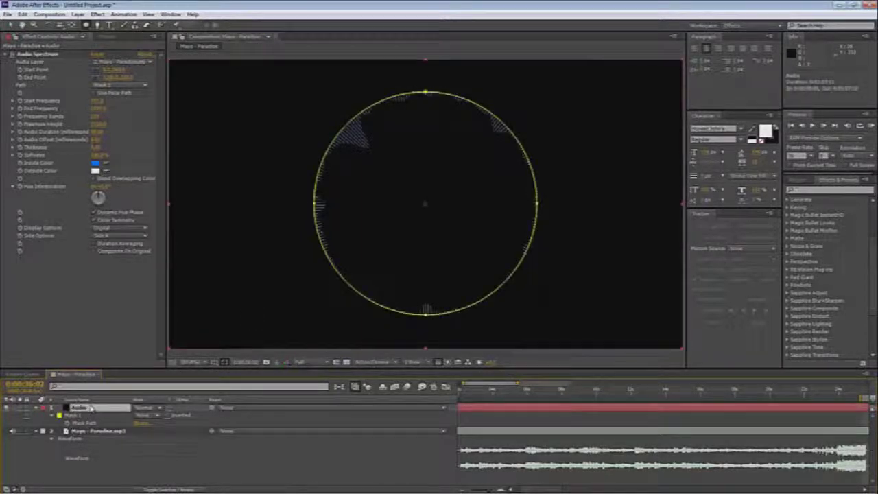
pyautogui.moveTo(539, 395)
pyautogui.mouseDown()
pyautogui.moveTo(525, 401)
pyautogui.moveTo(544, 406)
pyautogui.mouseUp()
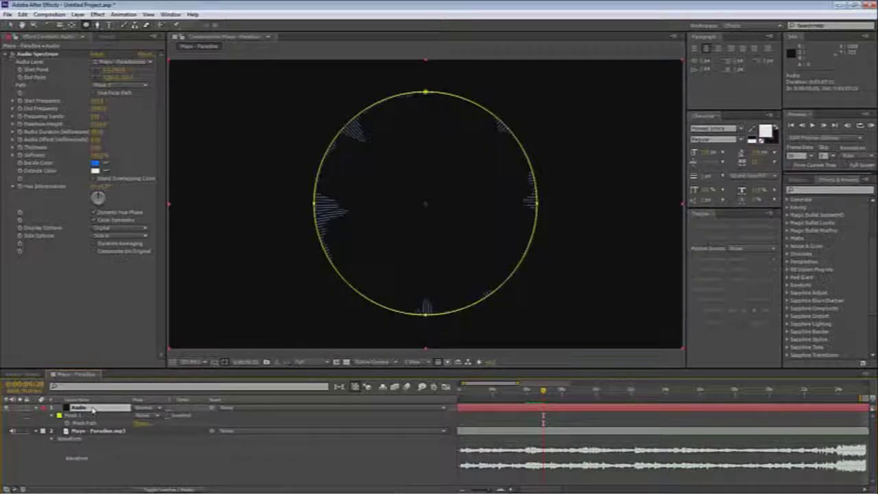
pyautogui.hotkey('ctrl', 'd')
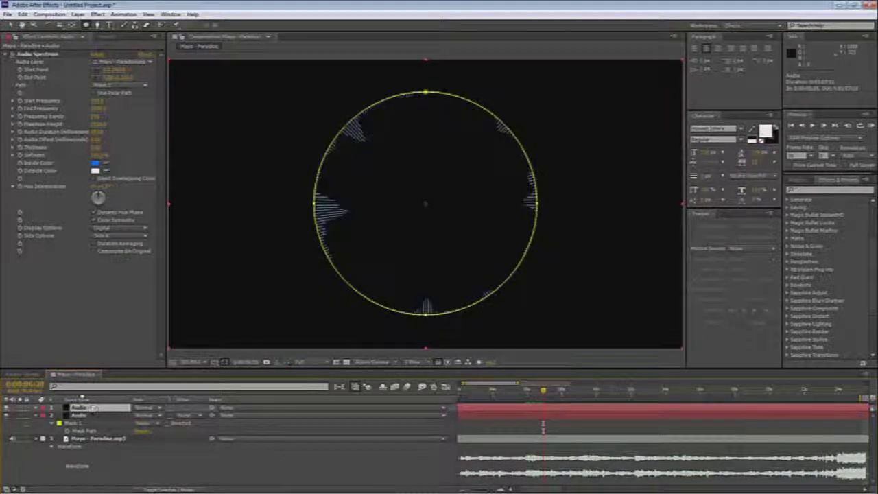
pyautogui.click(118, 235)
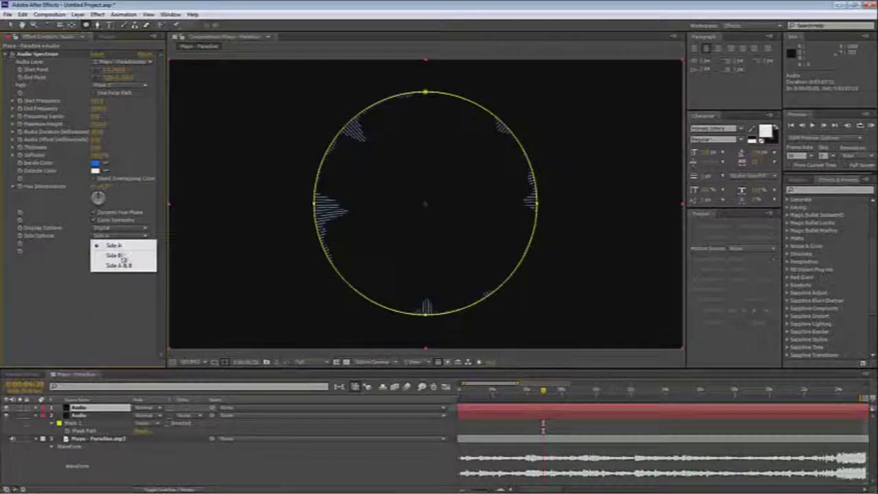
pyautogui.click(122, 263)
pyautogui.click(118, 228)
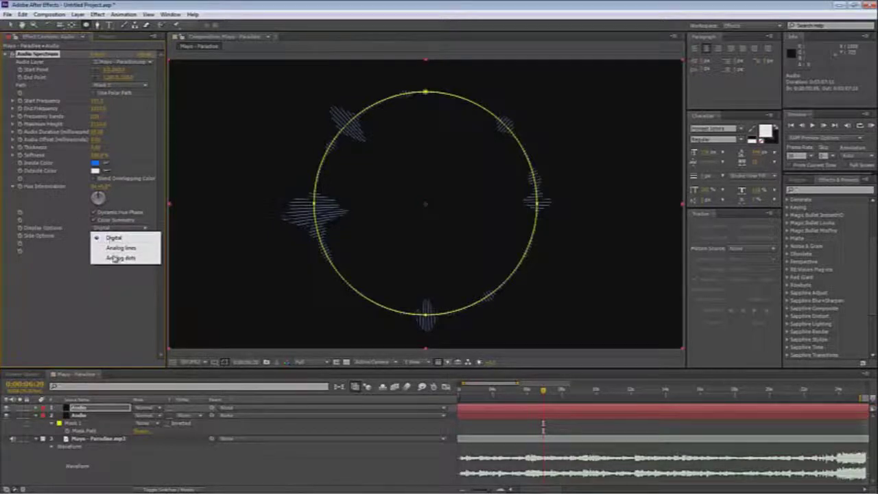
pyautogui.click(121, 250)
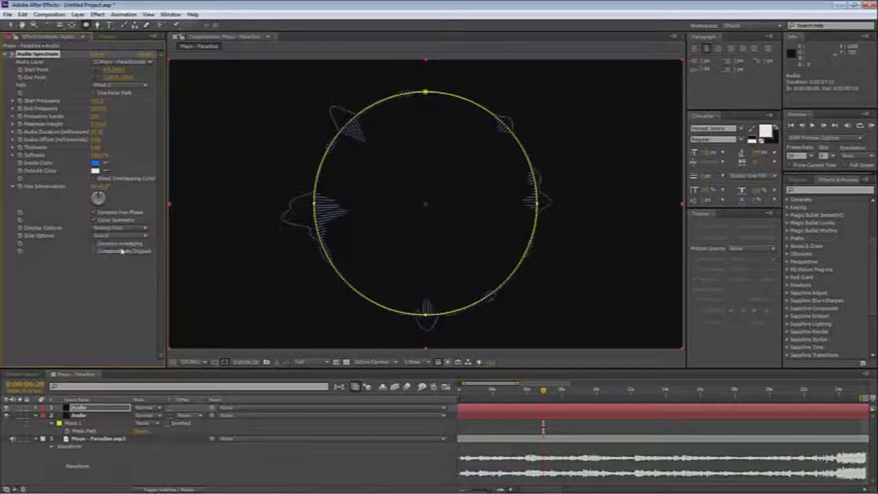
# Increase the Thickness and reduce the Softness of the analog-line spectrum, and preview it around 20 and 29 to 31 seconds
pyautogui.click(519, 398)
pyautogui.moveTo(519, 400); pyautogui.dragTo(527, 399)
pyautogui.click(413, 458)
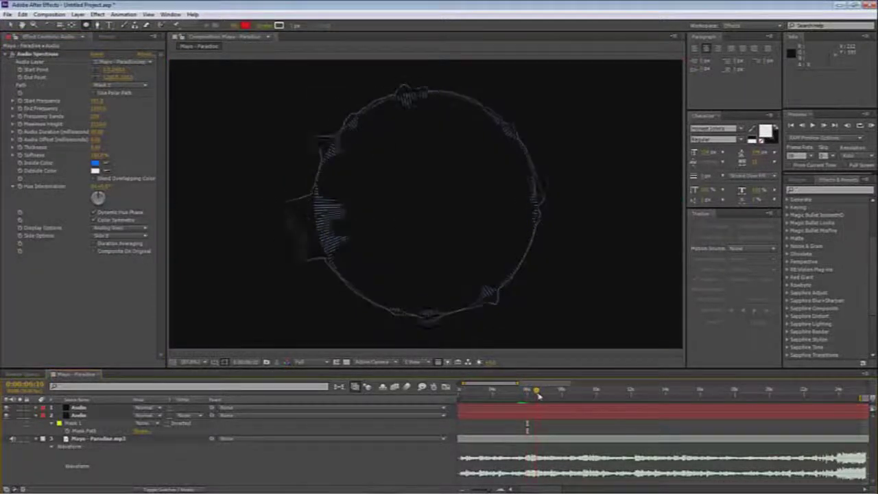
pyautogui.moveTo(96, 148); pyautogui.dragTo(107, 151)
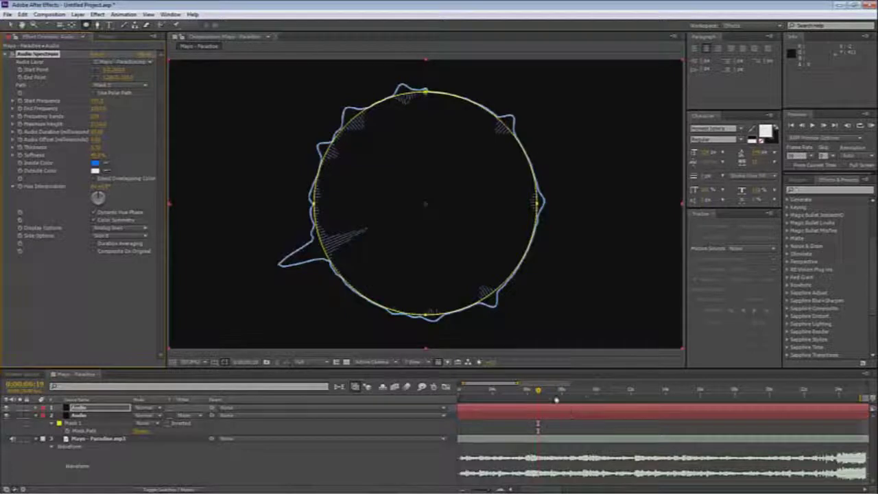
pyautogui.moveTo(555, 397); pyautogui.dragTo(773, 392)
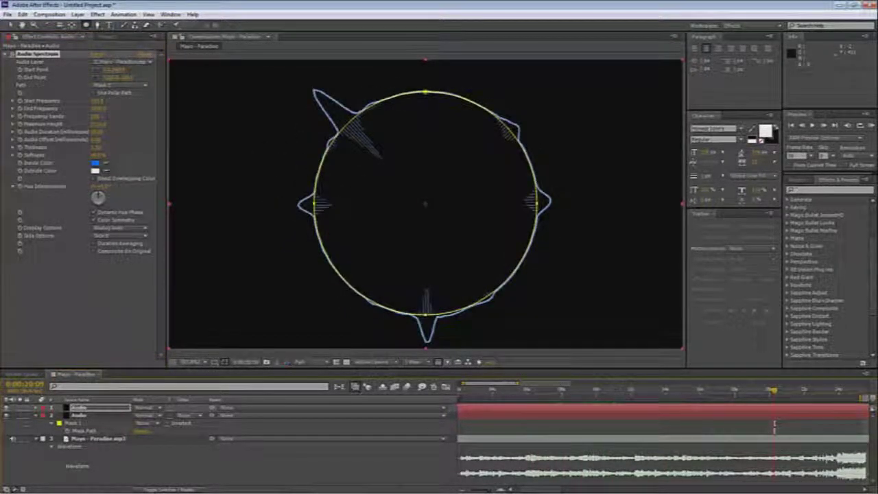
pyautogui.moveTo(510, 385); pyautogui.dragTo(538, 391)
pyautogui.click(521, 390)
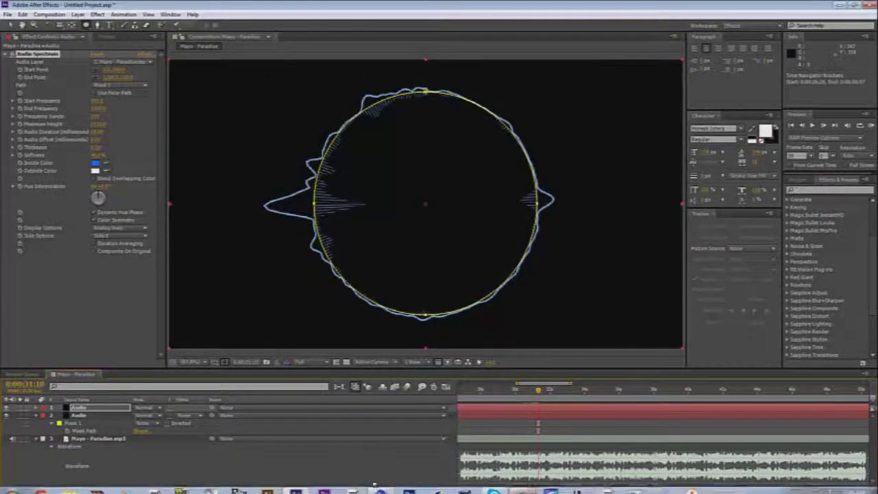
pyautogui.click(377, 471)
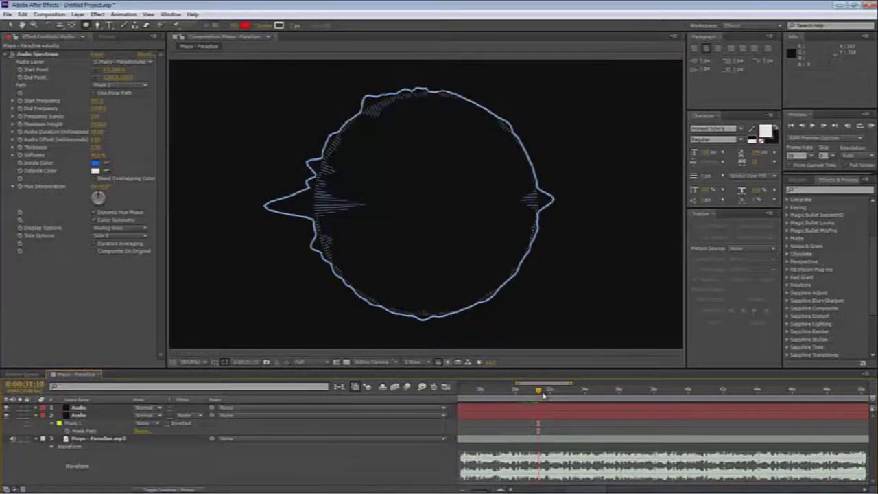
pyautogui.moveTo(543, 393); pyautogui.dragTo(498, 395)
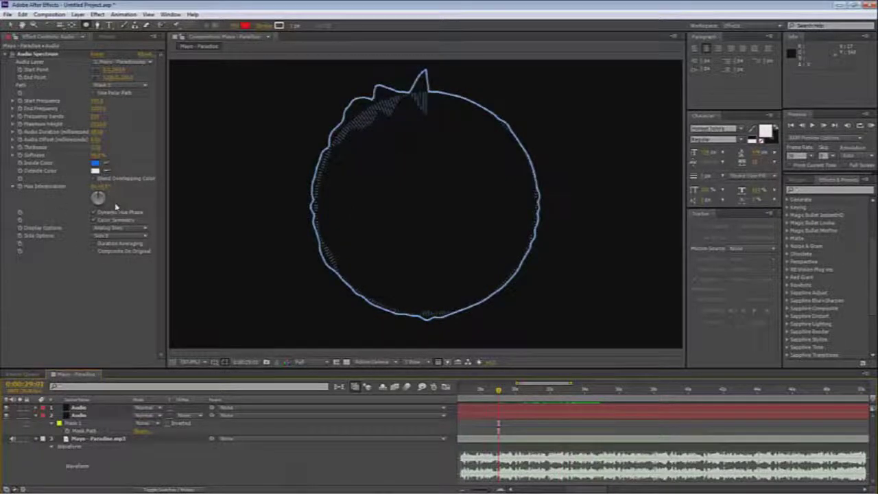
# Duplicate the second Audio layer with the digital spectrum and move the copy directly above the Mayo - Paradise.mp3 layer
pyautogui.click(79, 415)
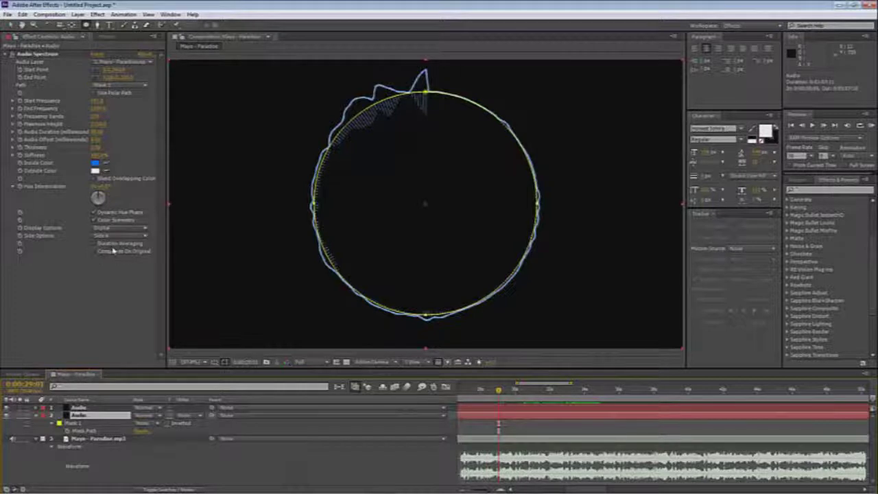
pyautogui.hotkey('ctrl', 'd')
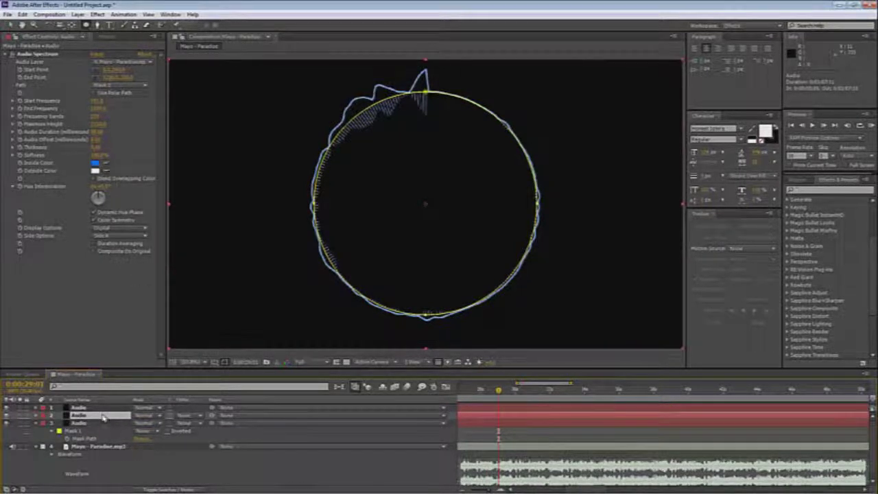
pyautogui.moveTo(103, 418); pyautogui.dragTo(102, 439)
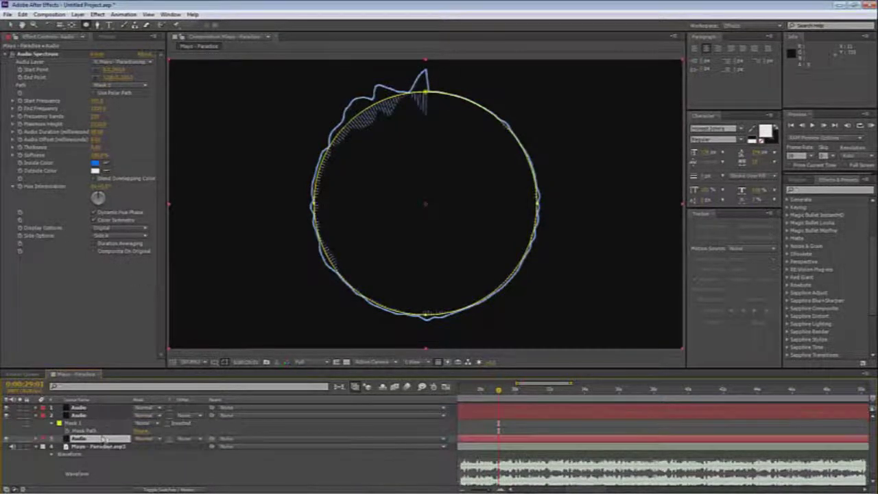
# Rename the three Audio layers, from first to third, as analog, digital and dots
pyautogui.click(84, 417)
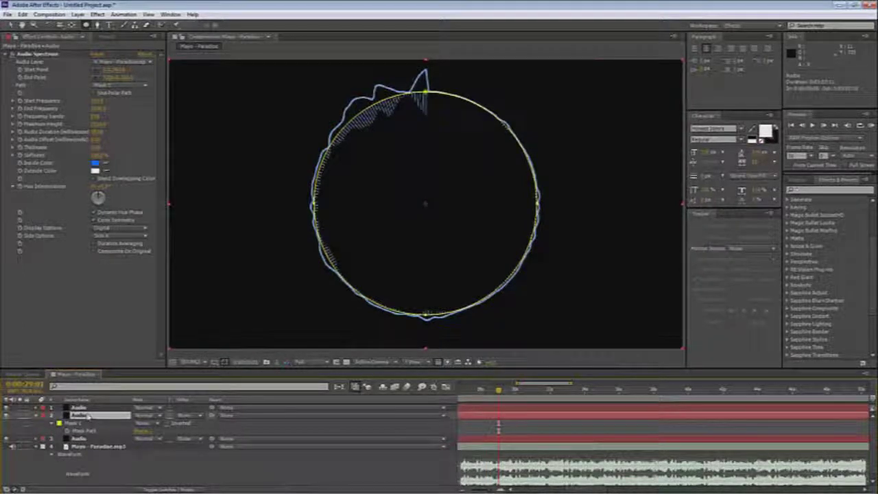
pyautogui.click(82, 408)
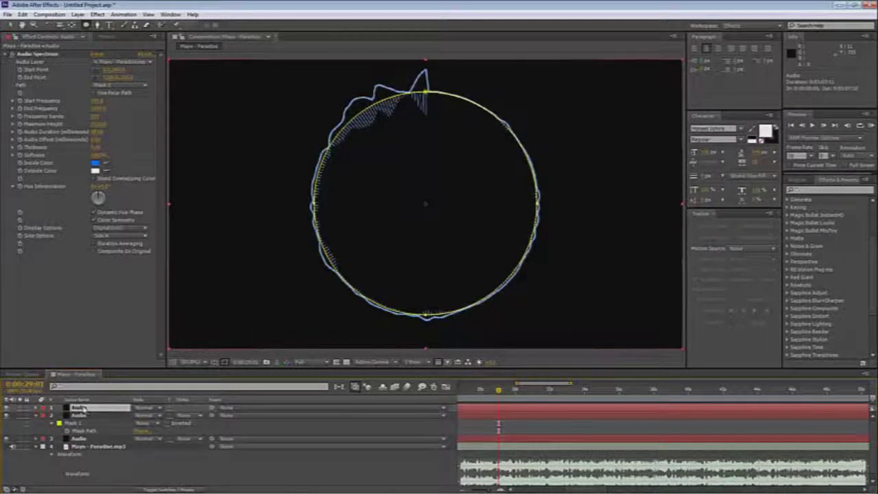
pyautogui.press('Return')
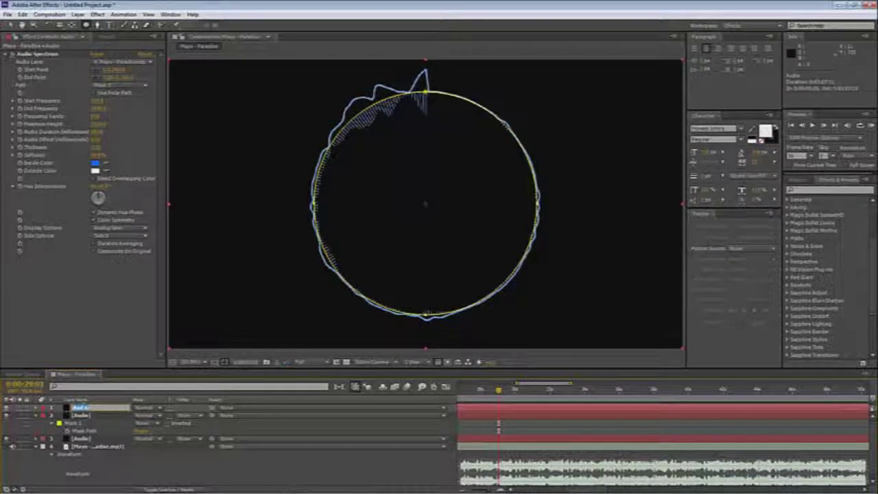
pyautogui.write('analog')
pyautogui.press('Return')
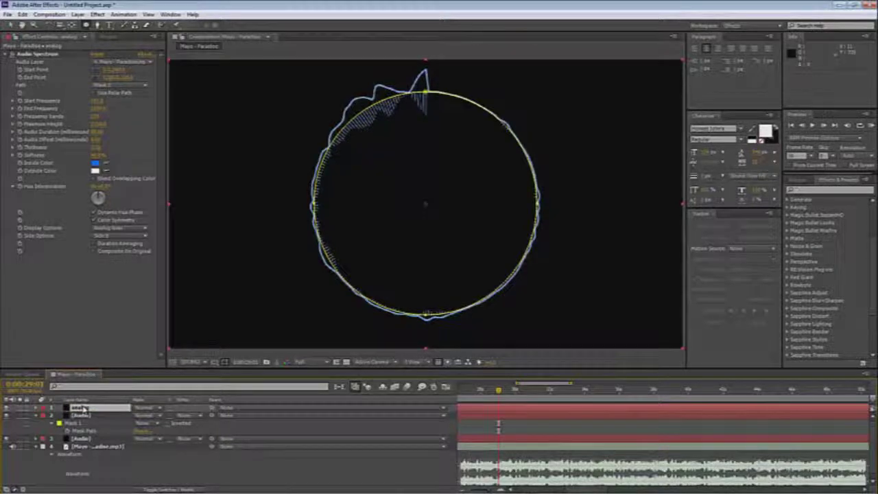
pyautogui.click(81, 415)
pyautogui.press('Return')
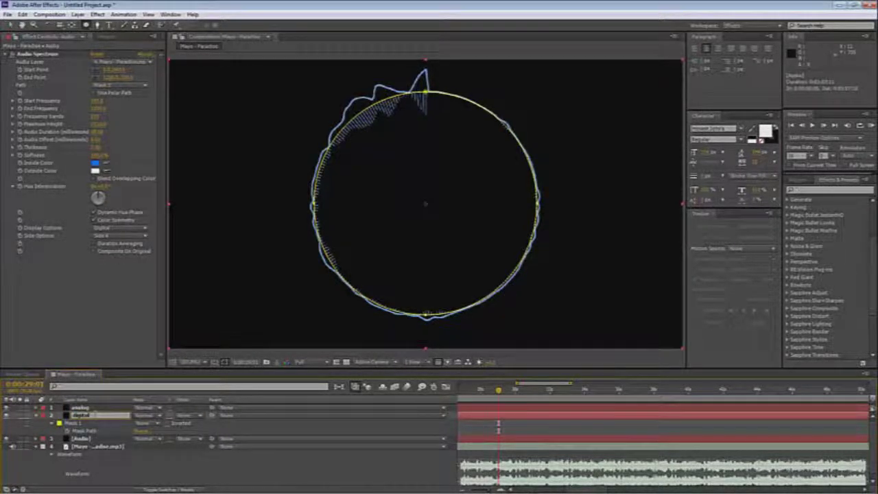
pyautogui.press('Return')
pyautogui.click(93, 438)
pyautogui.press('Return')
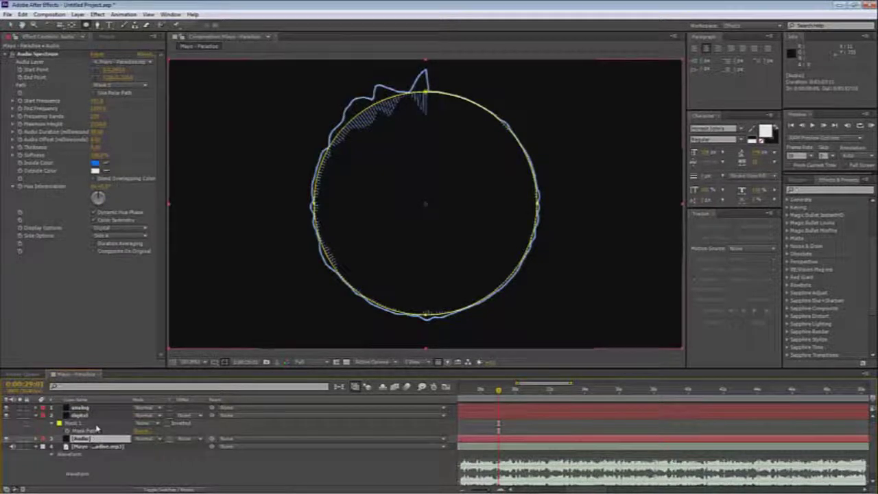
pyautogui.write('data')
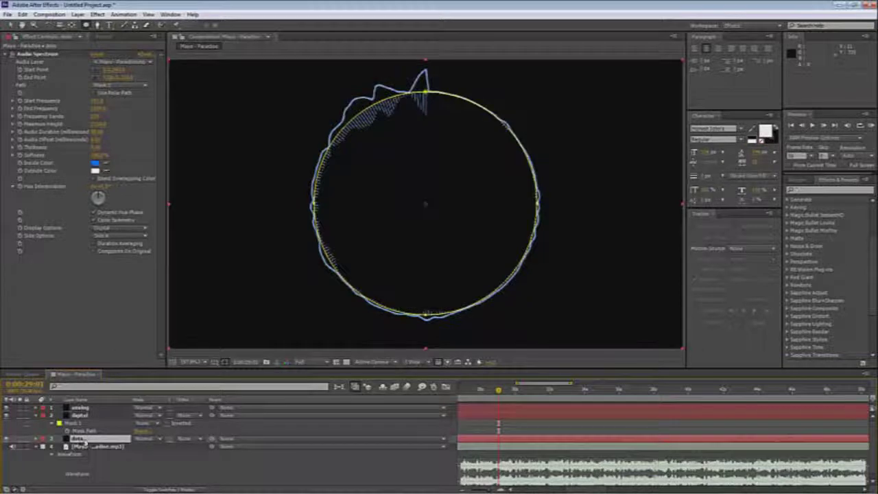
# Set the dots layer's Display Options to Analog dots and increase its Thickness, checking the look around 29 seconds
pyautogui.click(120, 227)
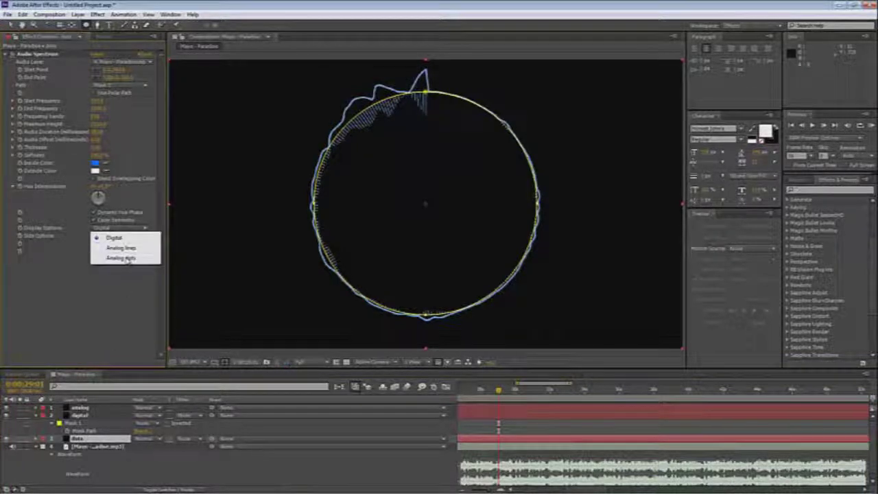
pyautogui.click(121, 258)
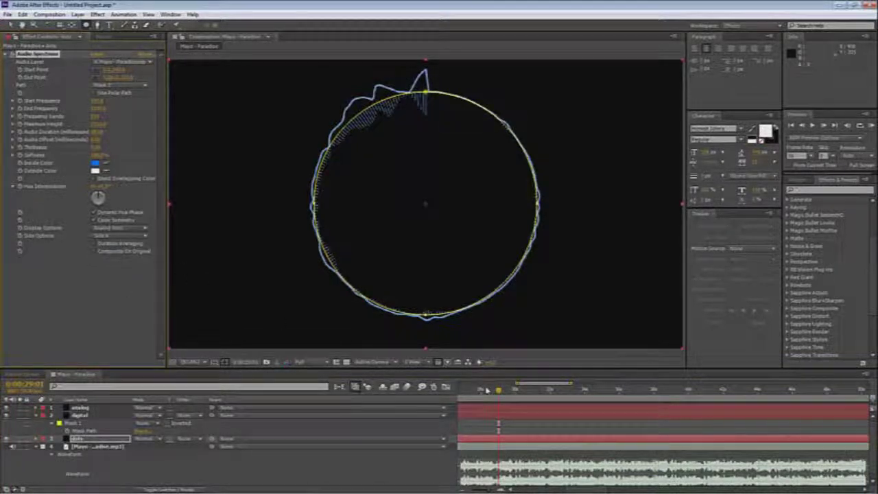
pyautogui.moveTo(505, 392); pyautogui.dragTo(504, 393)
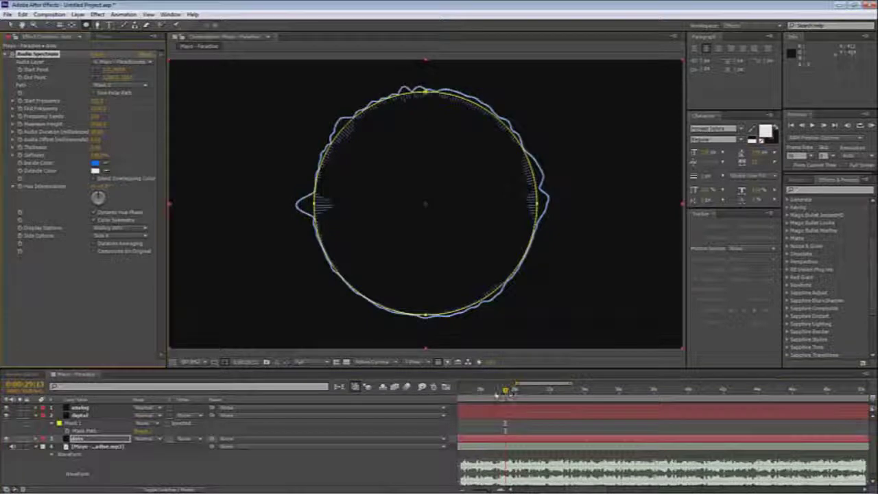
pyautogui.moveTo(505, 390); pyautogui.dragTo(502, 392)
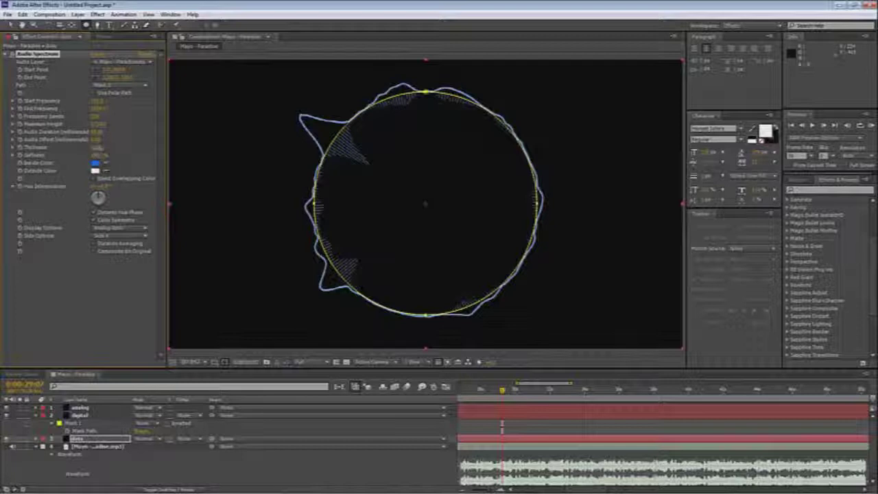
pyautogui.moveTo(97, 149); pyautogui.dragTo(102, 153)
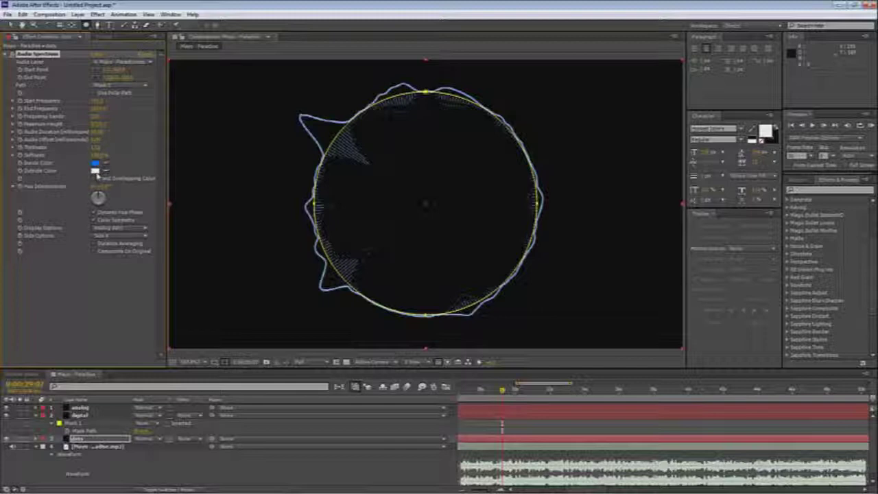
# Set the dots spectrum's Inside Color to magenta
pyautogui.click(96, 163)
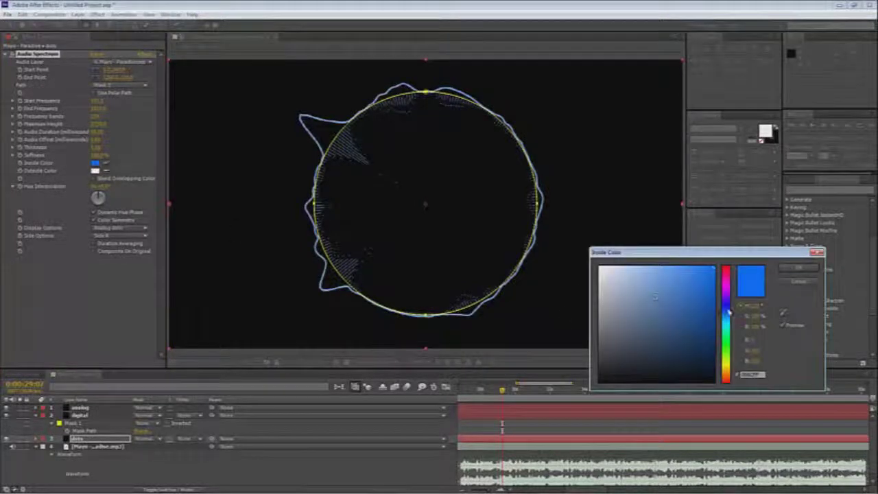
pyautogui.moveTo(729, 289); pyautogui.dragTo(705, 267)
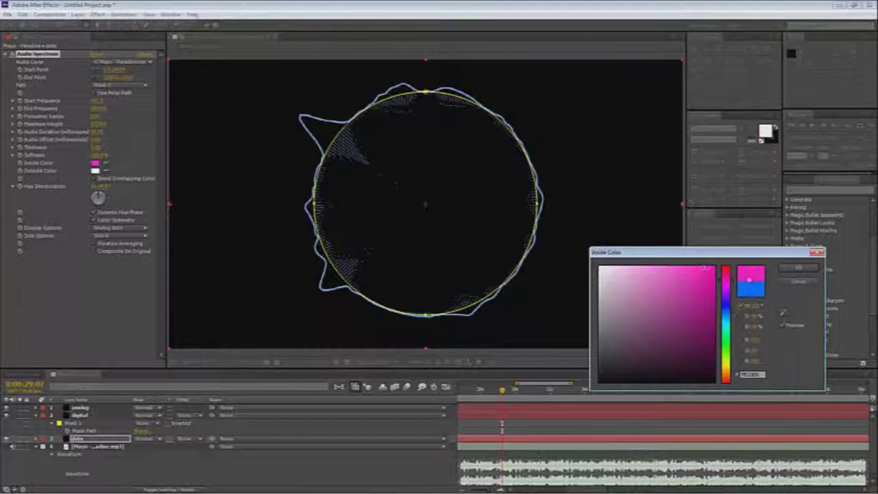
pyautogui.click(798, 269)
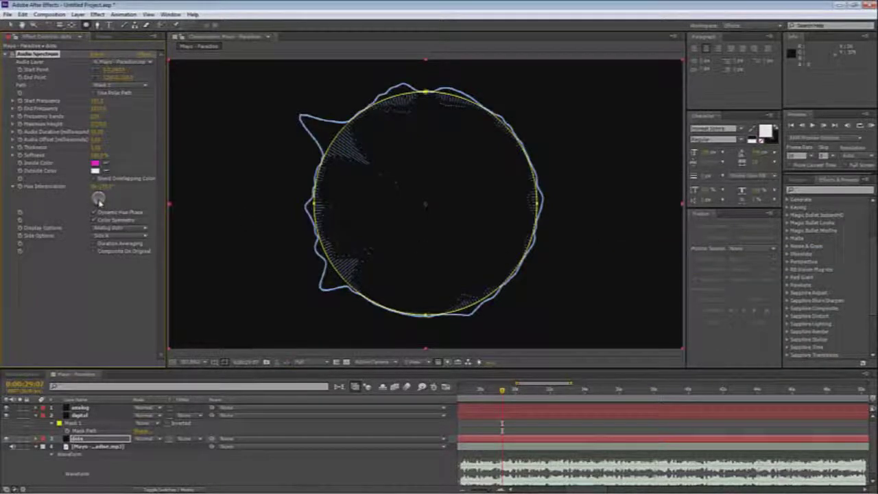
# Set the dots spectrum's Outside Color to red and its Inside Color to bright green
pyautogui.click(95, 170)
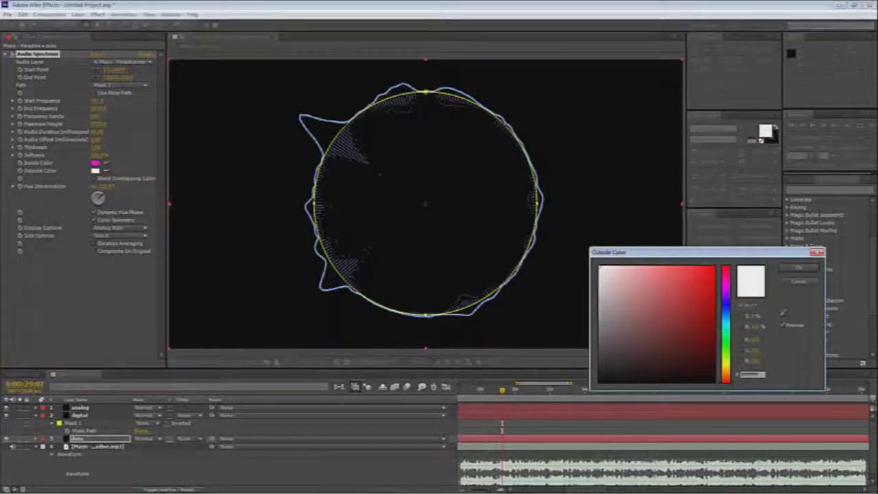
pyautogui.moveTo(713, 267); pyautogui.dragTo(732, 264)
pyautogui.click(789, 270)
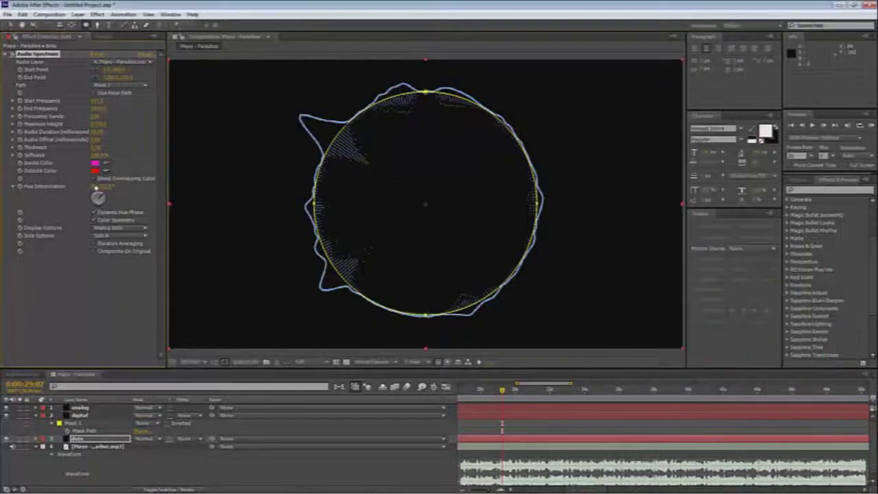
pyautogui.click(95, 163)
pyautogui.moveTo(573, 257); pyautogui.dragTo(670, 341)
pyautogui.moveTo(721, 307); pyautogui.dragTo(729, 329)
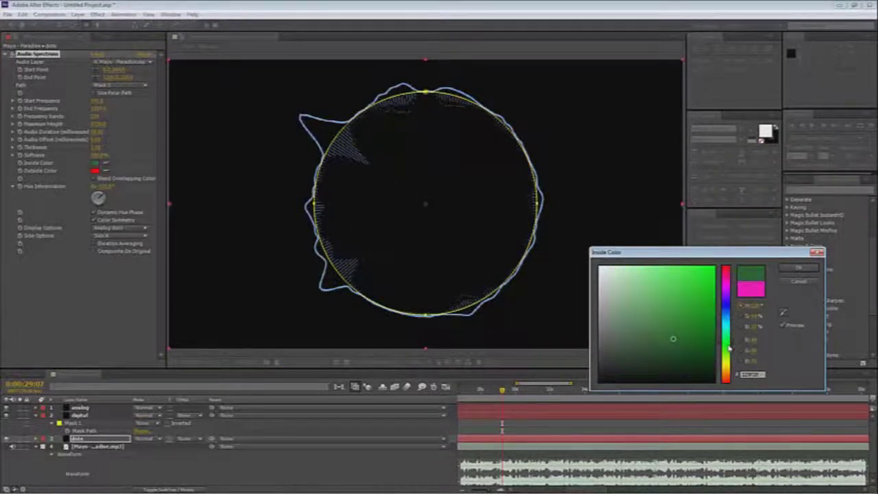
pyautogui.click(697, 280)
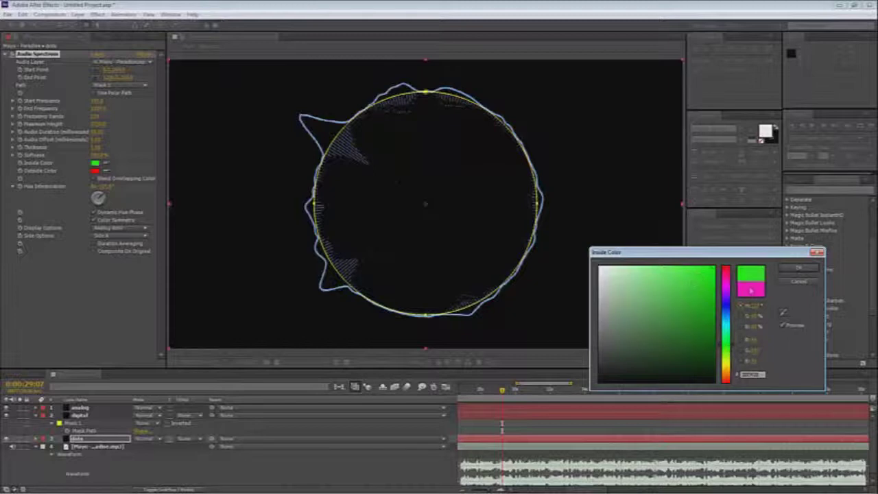
pyautogui.click(798, 270)
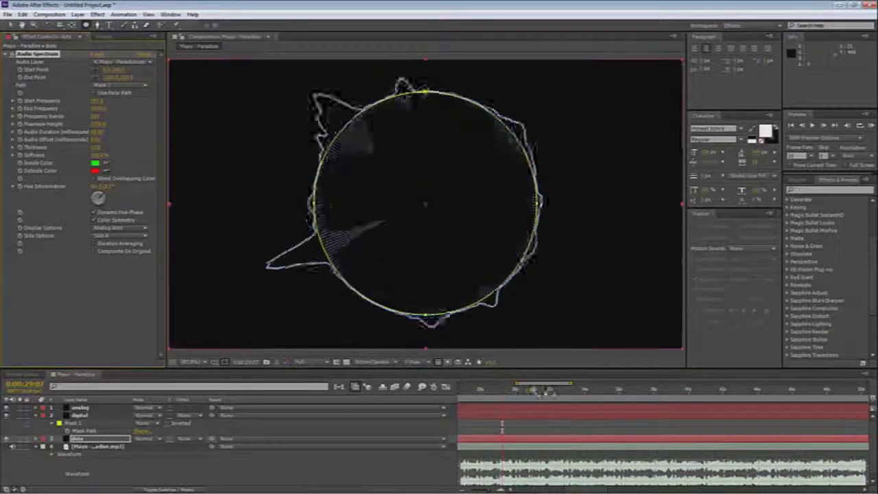
# Preview the three layered spectrum lines between about 31 and 33 seconds of the track
pyautogui.moveTo(545, 390)
pyautogui.mouseDown()
pyautogui.moveTo(566, 391)
pyautogui.moveTo(535, 395)
pyautogui.moveTo(543, 392)
pyautogui.mouseUp()
pyautogui.click(422, 455)
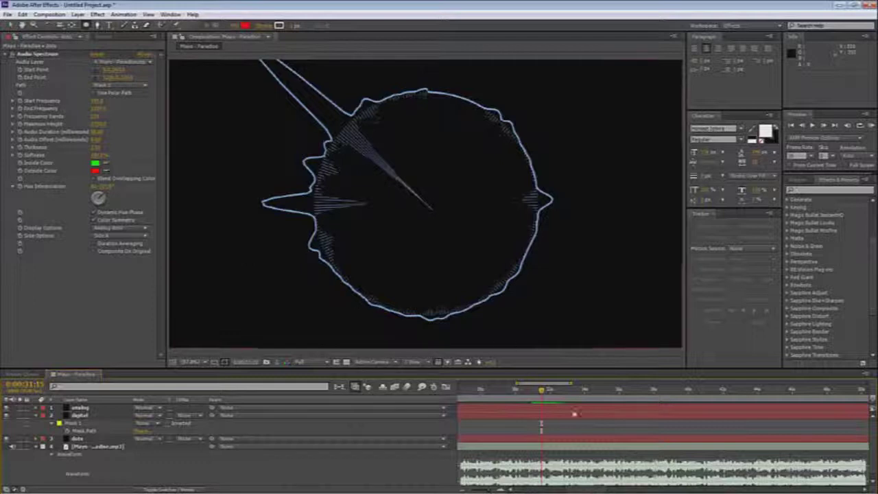
pyautogui.moveTo(552, 389); pyautogui.dragTo(572, 392)
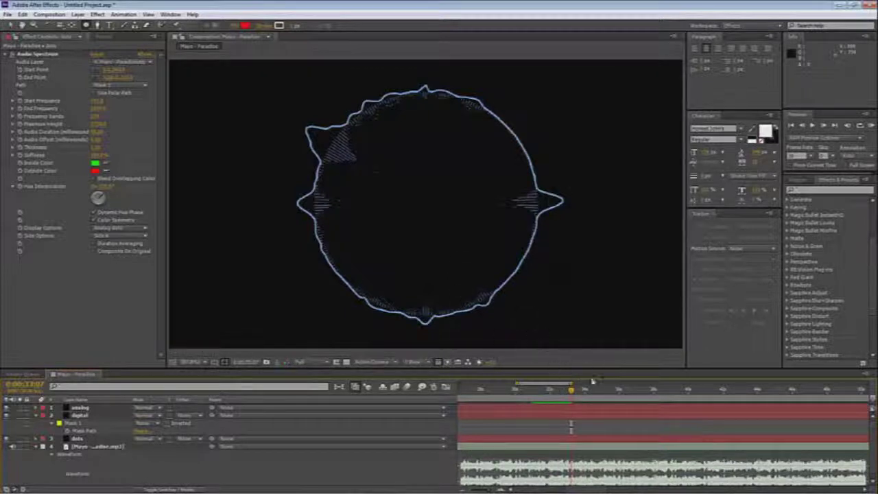
pyautogui.moveTo(572, 391)
pyautogui.mouseDown()
pyautogui.moveTo(590, 398)
pyautogui.moveTo(565, 393)
pyautogui.moveTo(574, 390)
pyautogui.mouseUp()
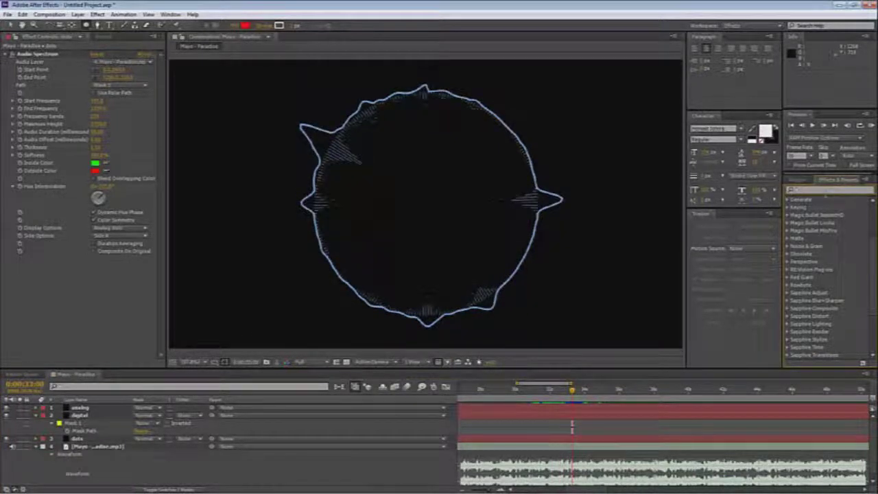
# Search the effects for "motion" and apply CC Force Motion Blur to the analog layer
pyautogui.click(824, 191)
pyautogui.write('motion')
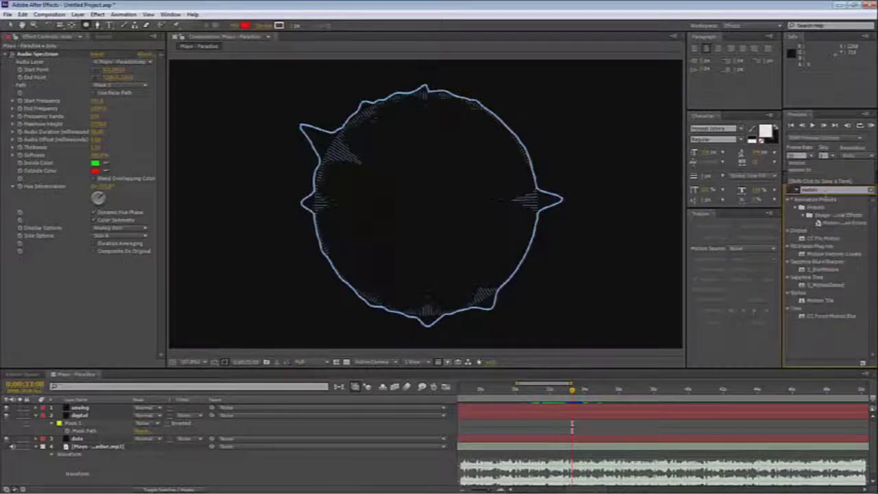
pyautogui.click(840, 319)
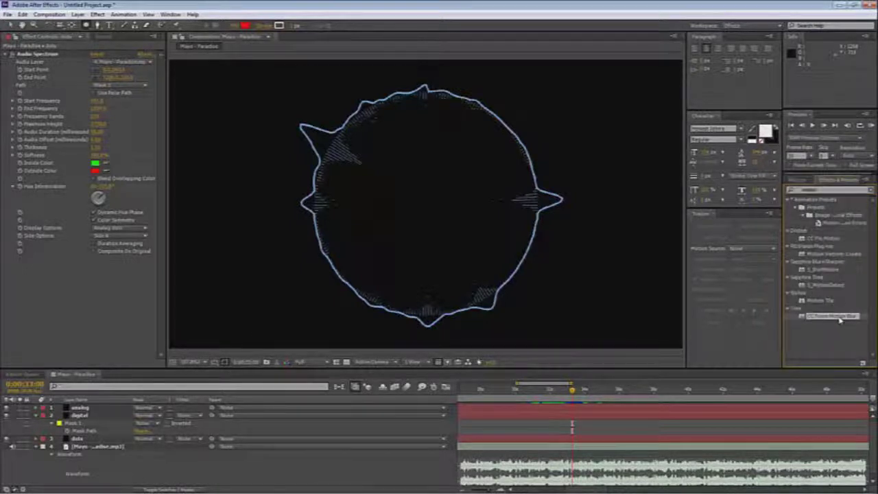
pyautogui.click(81, 407)
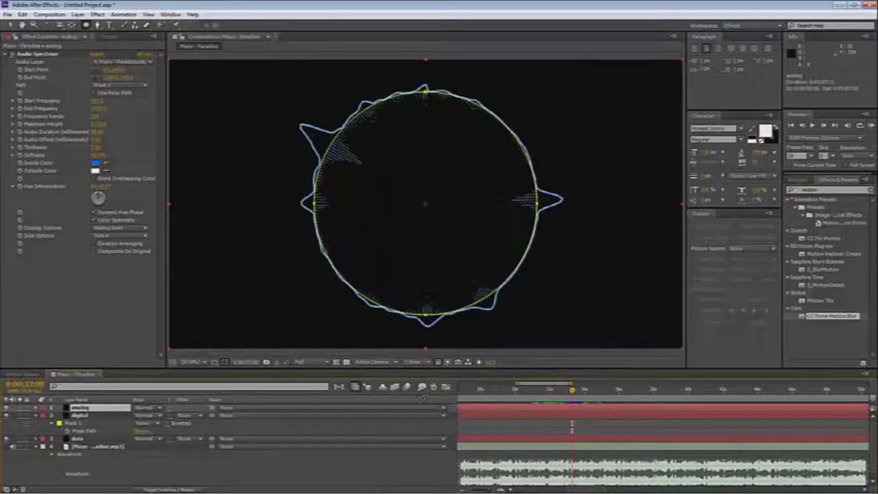
pyautogui.moveTo(837, 322); pyautogui.dragTo(101, 291)
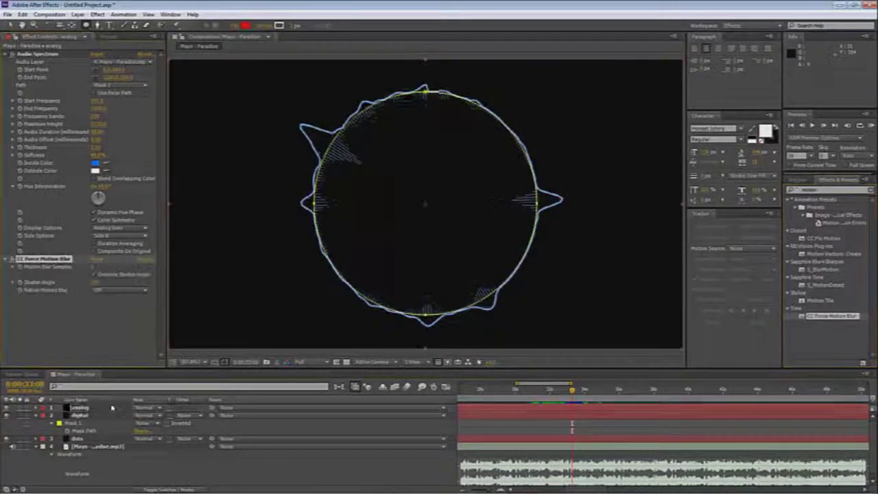
# Raise the Shutter Angle of the analog layer's CC Force Motion Blur strongly and check the blur around 32 to 33 seconds
pyautogui.click(175, 481)
pyautogui.moveTo(96, 282); pyautogui.dragTo(125, 282)
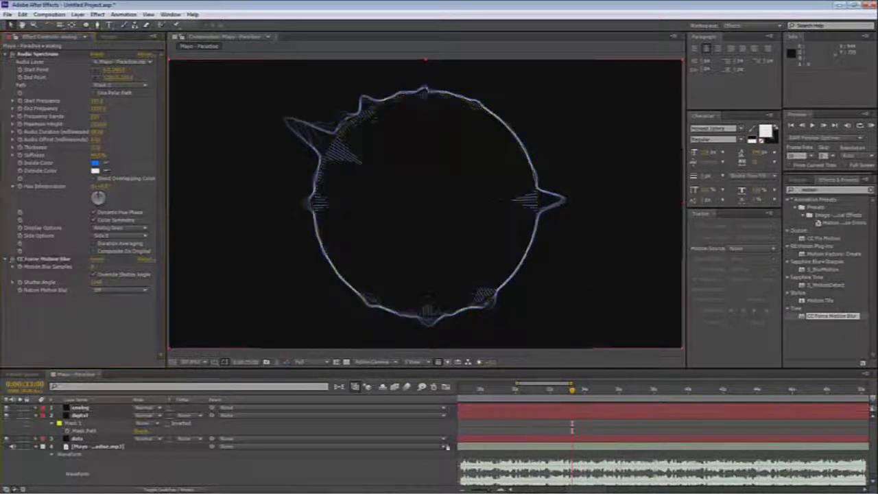
pyautogui.click(547, 389)
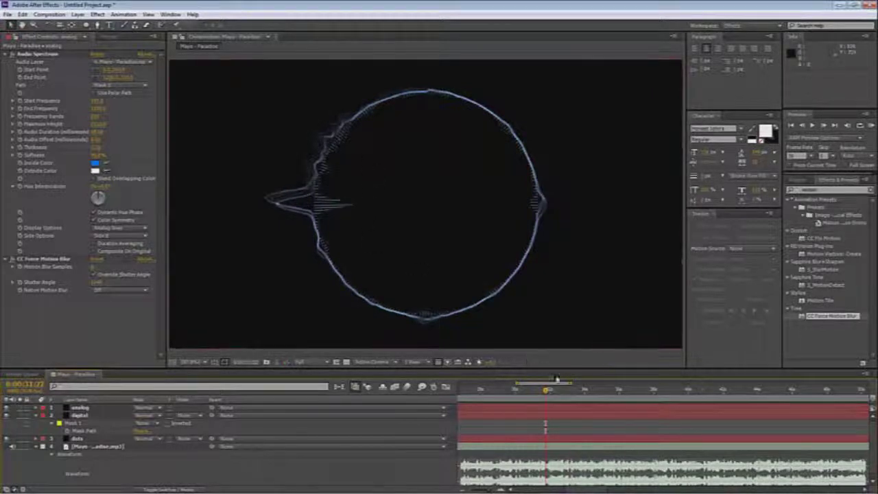
pyautogui.moveTo(546, 390); pyautogui.dragTo(577, 394)
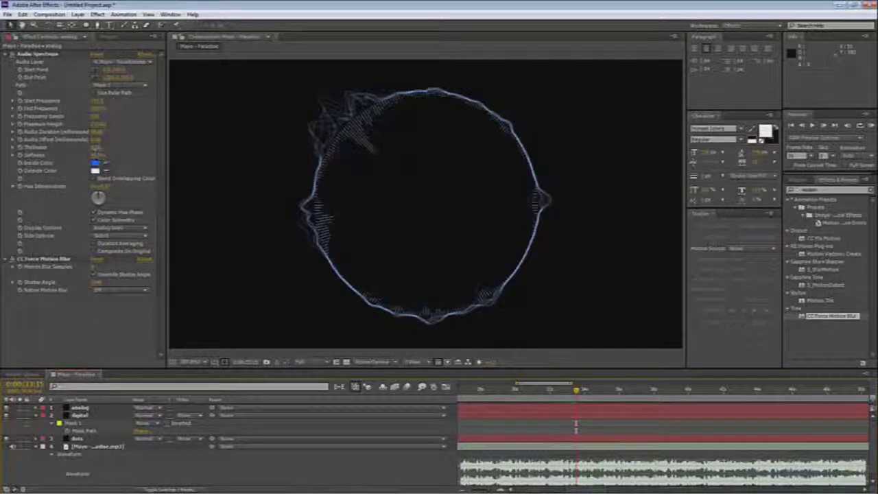
# Reduce the Thickness of the analog layer's Audio Spectrum and check the thinner line between about 29 and 34 seconds
pyautogui.moveTo(98, 148); pyautogui.dragTo(88, 149)
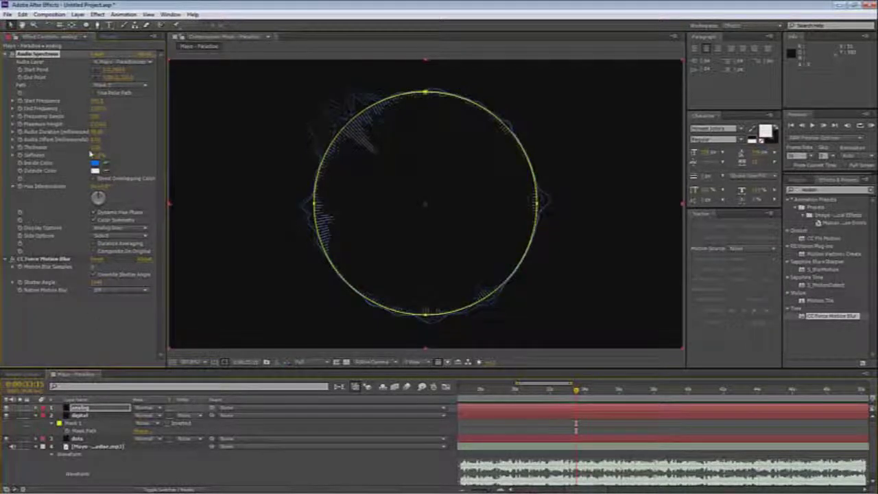
pyautogui.click(181, 479)
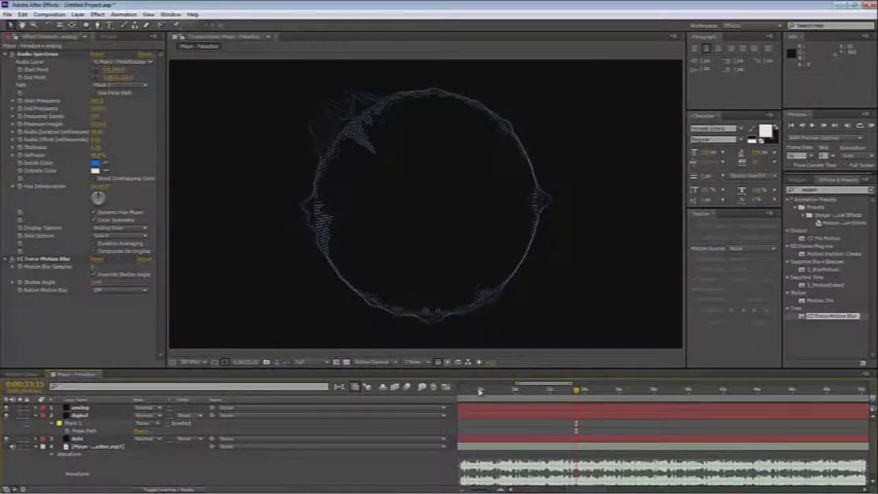
pyautogui.moveTo(482, 392); pyautogui.dragTo(504, 397)
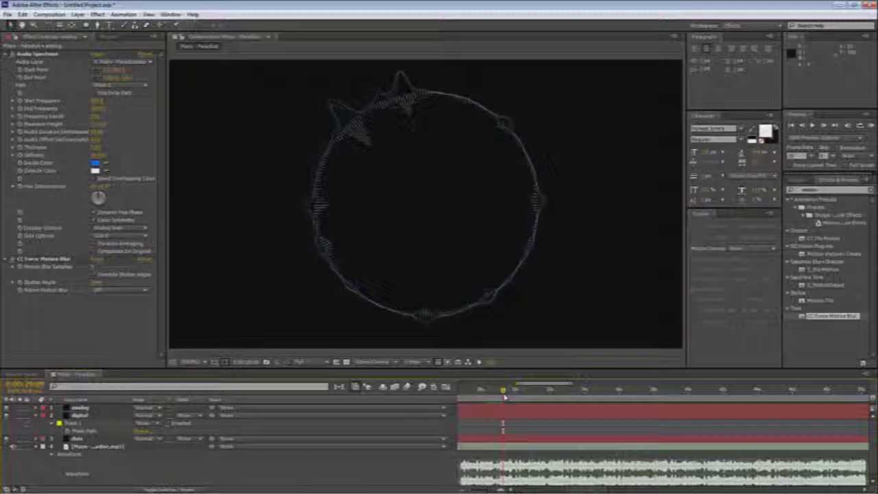
pyautogui.moveTo(503, 391); pyautogui.dragTo(589, 408)
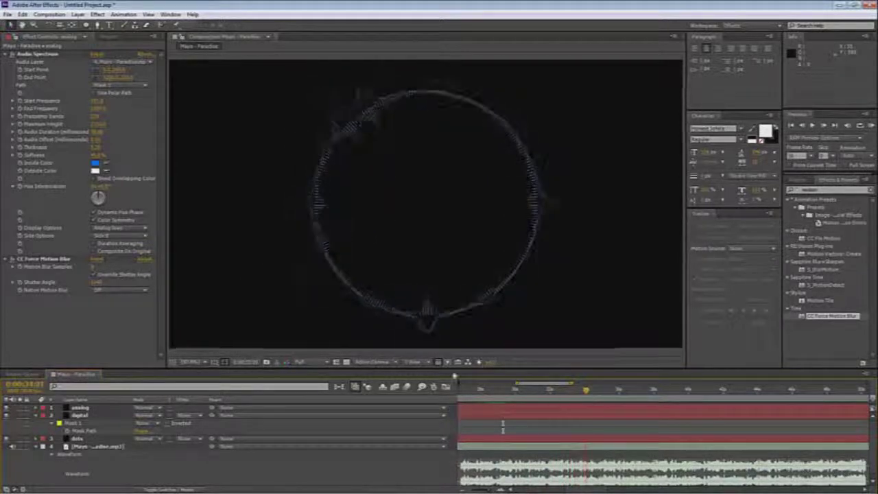
# Lower the Shutter Angle of the analog layer's CC Force Motion Blur and check the look around 36 seconds
pyautogui.click(103, 291)
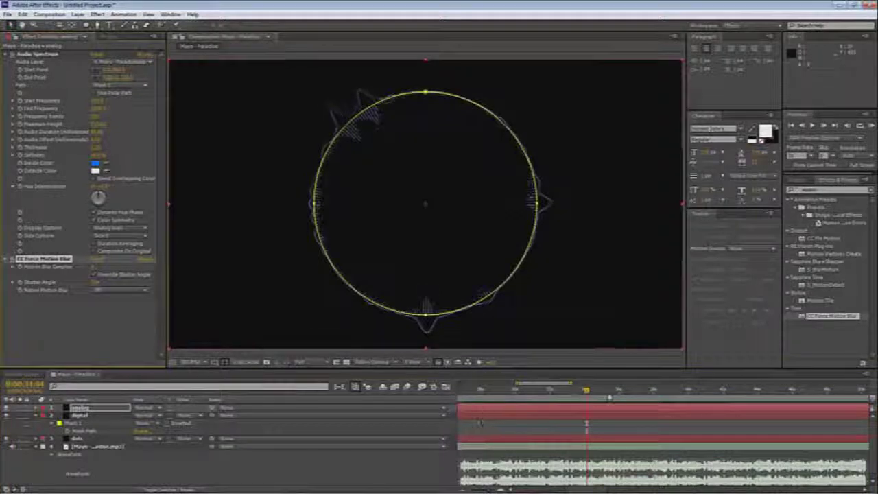
pyautogui.moveTo(587, 390); pyautogui.dragTo(632, 401)
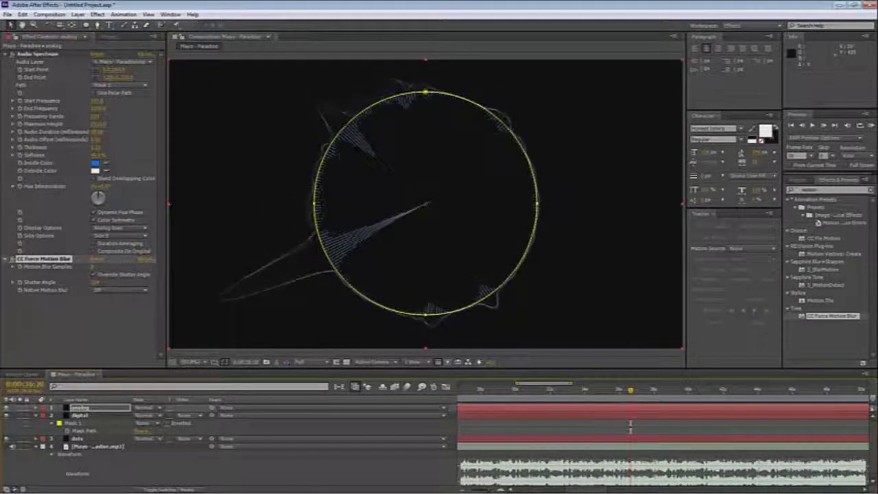
# Preview the layered visualizer without a layer selected, at about 31 and 29 seconds
pyautogui.click(88, 415)
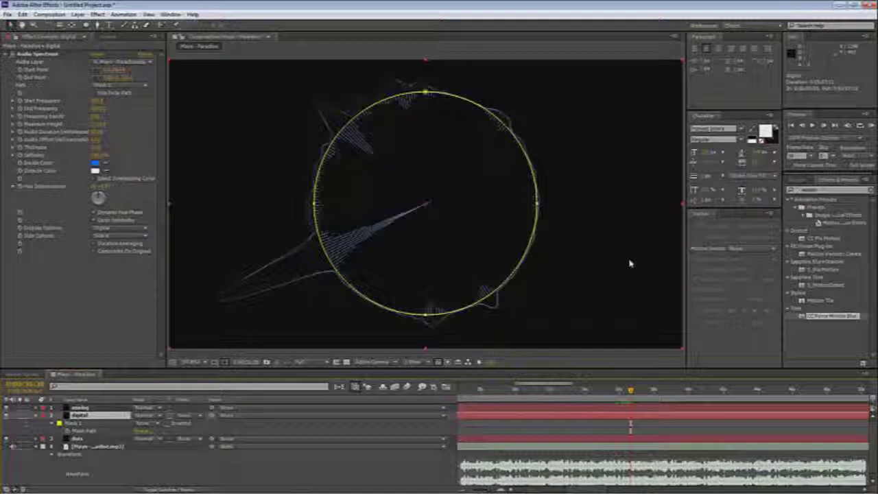
pyautogui.click(367, 475)
pyautogui.moveTo(598, 390); pyautogui.dragTo(543, 410)
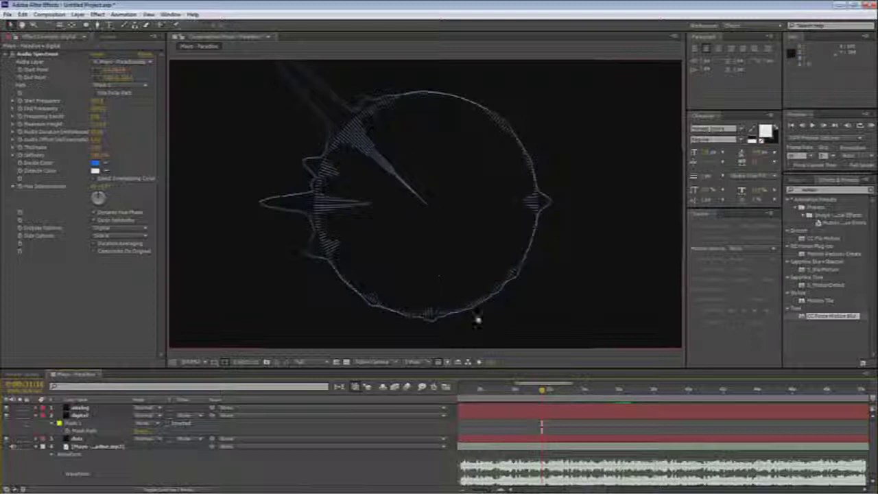
pyautogui.moveTo(508, 388); pyautogui.dragTo(497, 389)
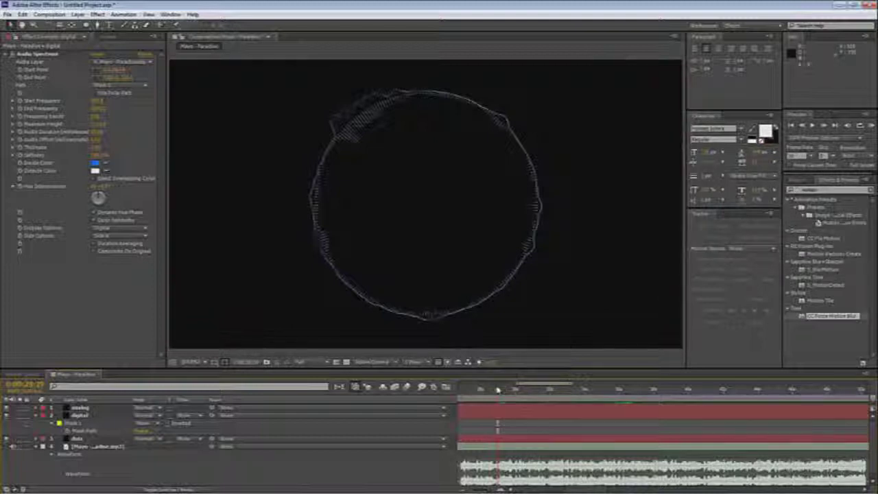
pyautogui.click(524, 487)
pyautogui.click(522, 486)
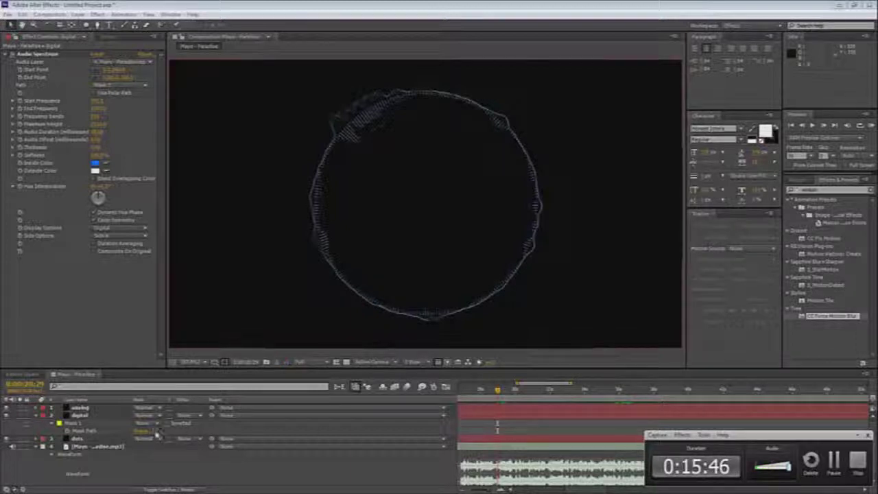
pyautogui.click(456, 168)
pyautogui.click(333, 117)
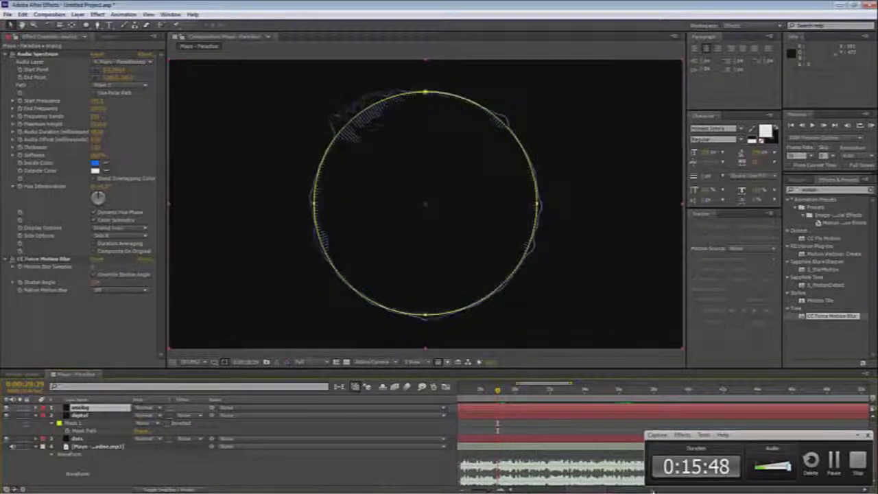
pyautogui.click(771, 441)
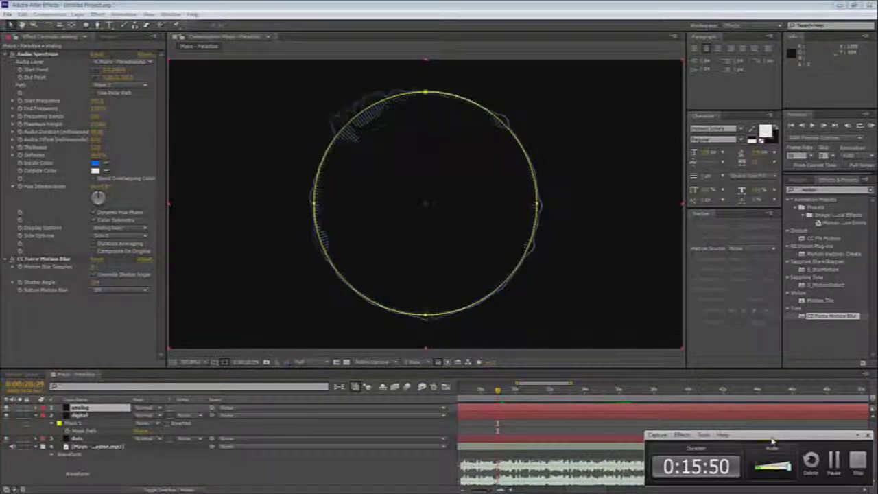